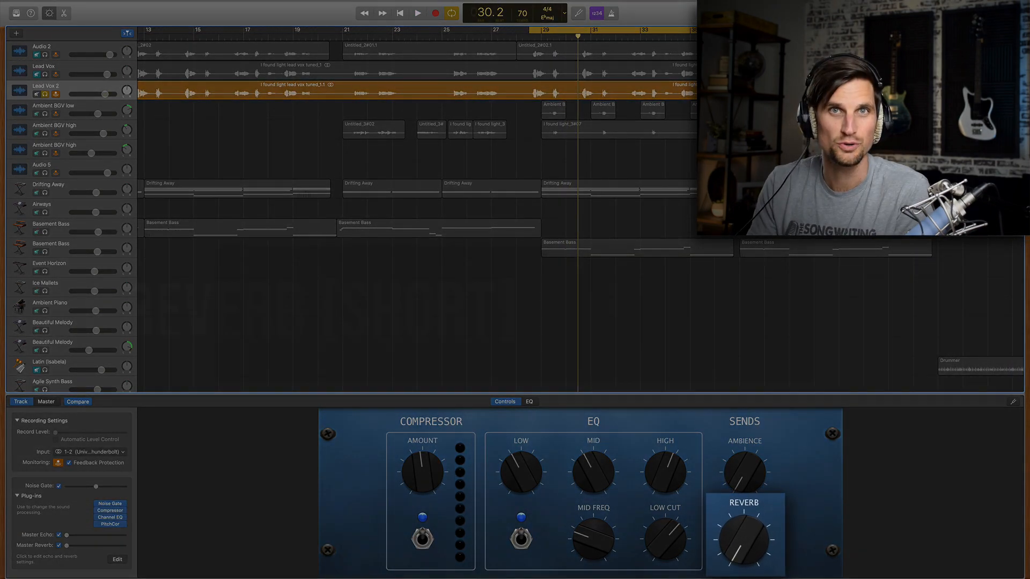
- Raise the Reverb send on the Lead Vox 2 track and play back the soloed vocal
drag(744, 540, 744, 501)
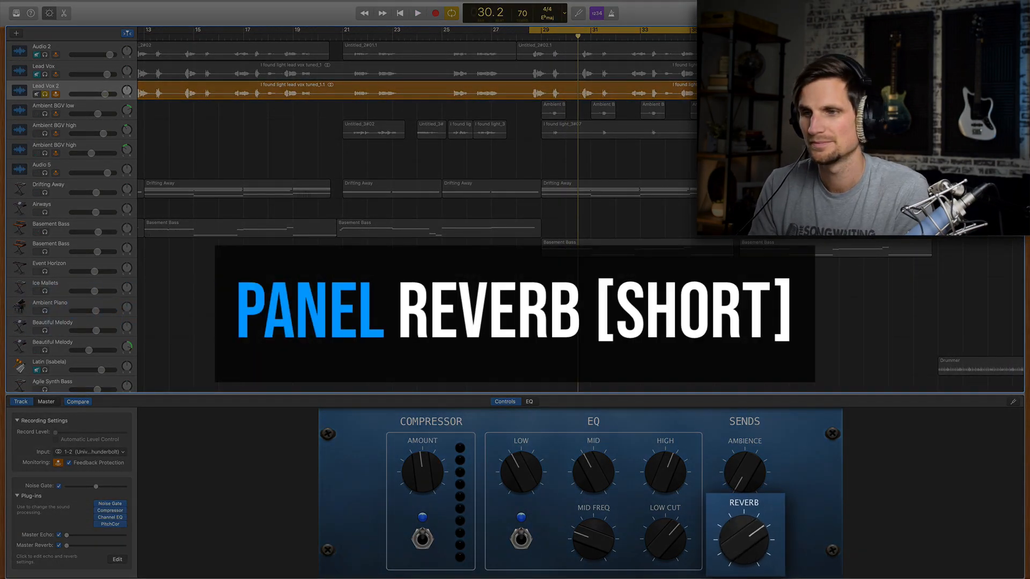
key(space)
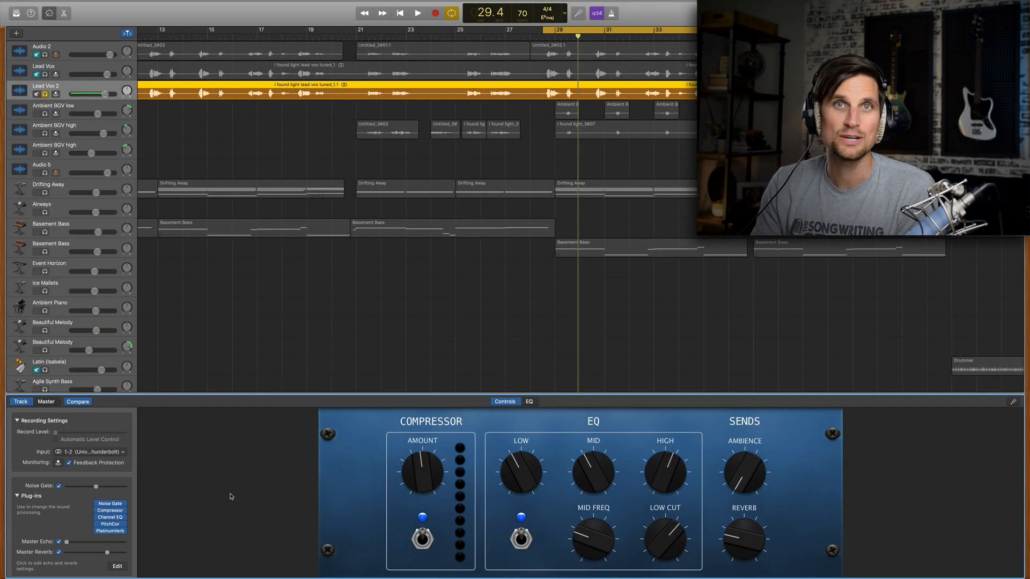
key(space)
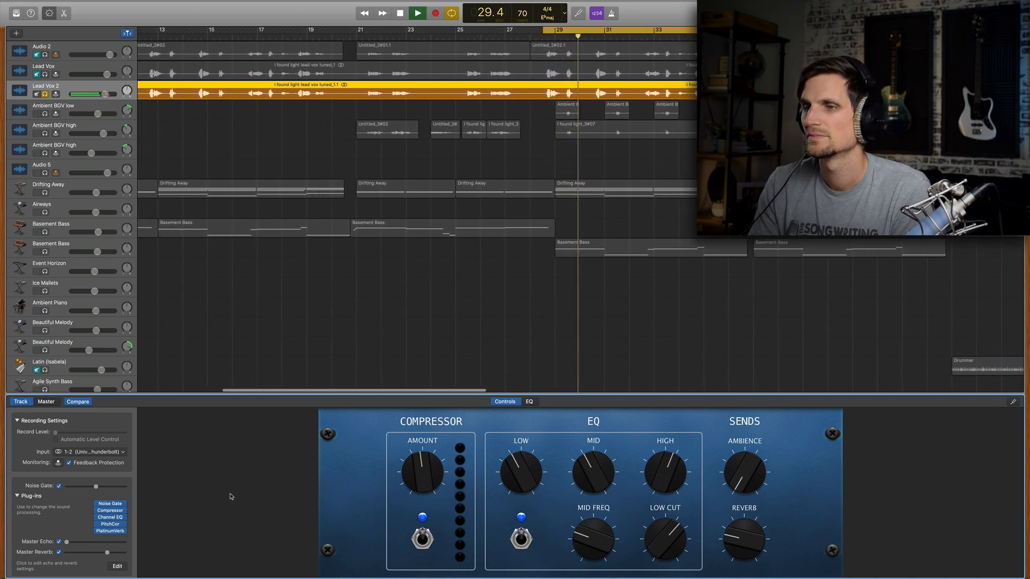
key(space)
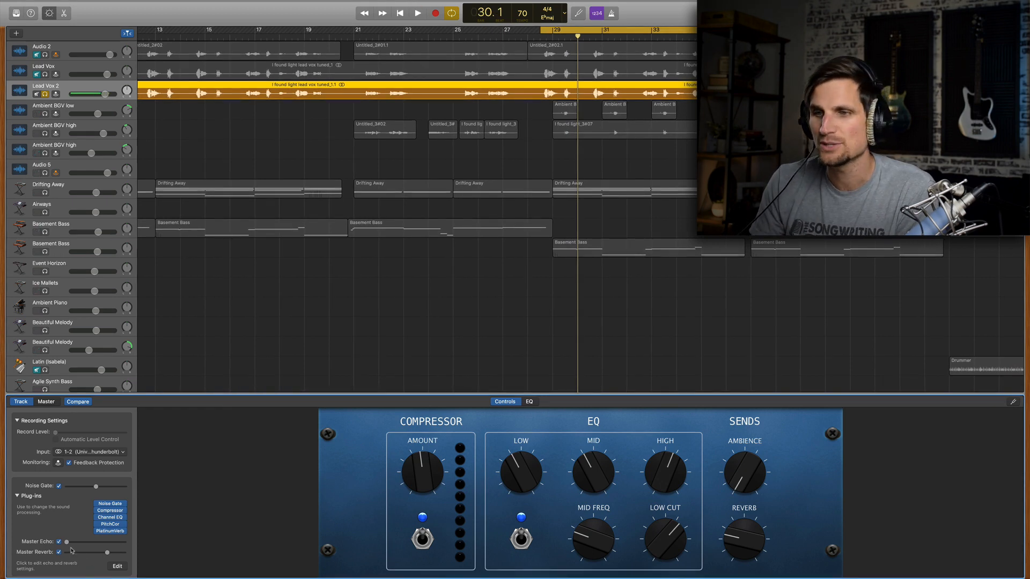
- Raise the Master Echo level on Lead Vox 2 and play back the soloed vocal
drag(84, 544, 87, 546)
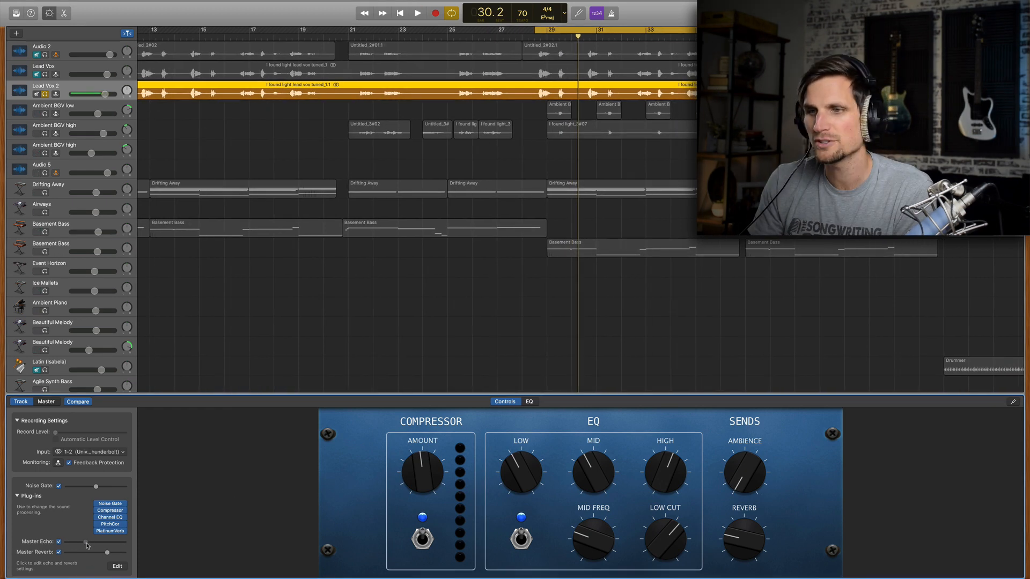
key(space)
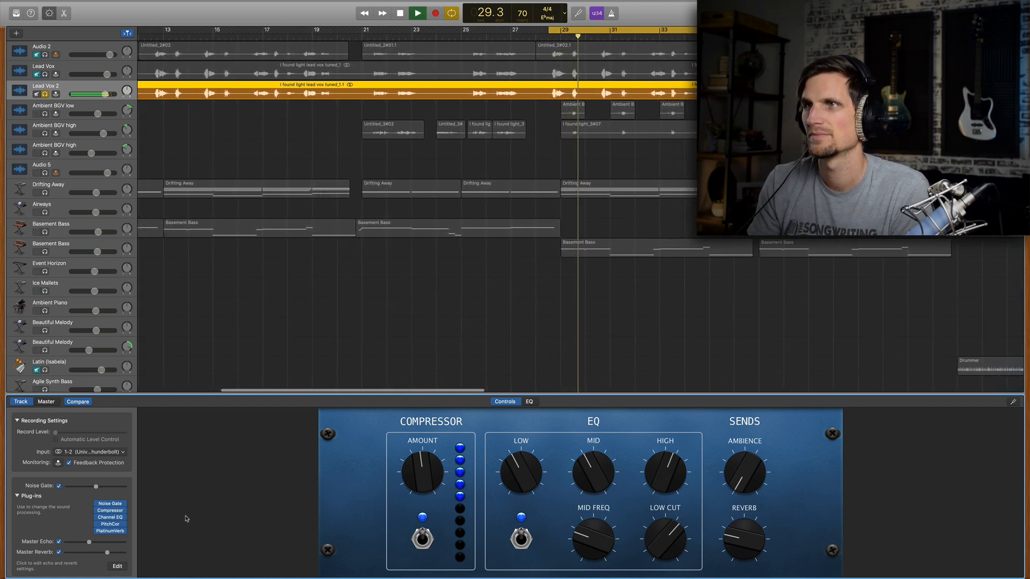
key(space)
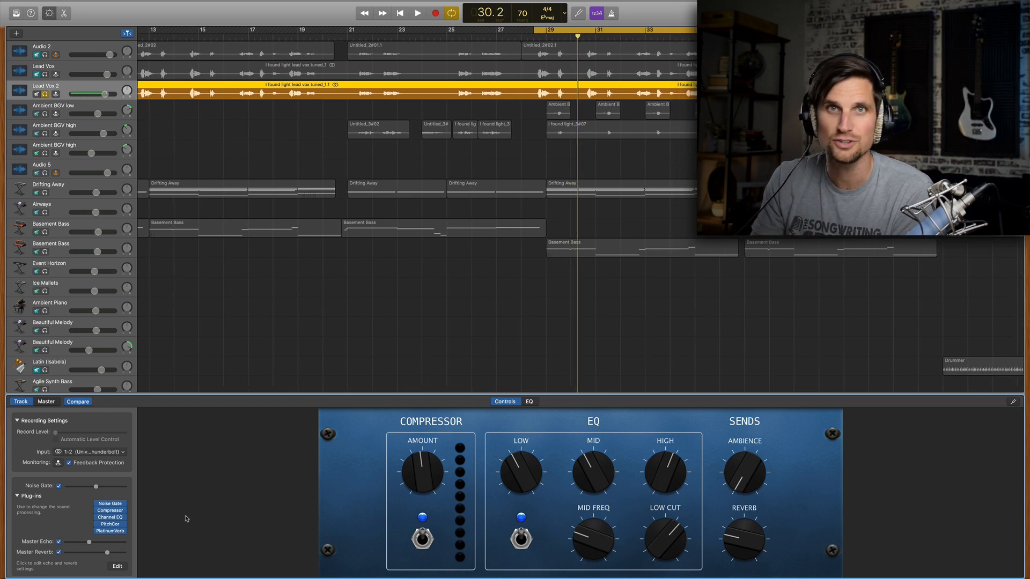
- Unsolo the Lead Vox 2 track and play back the full mix
key(super+a)
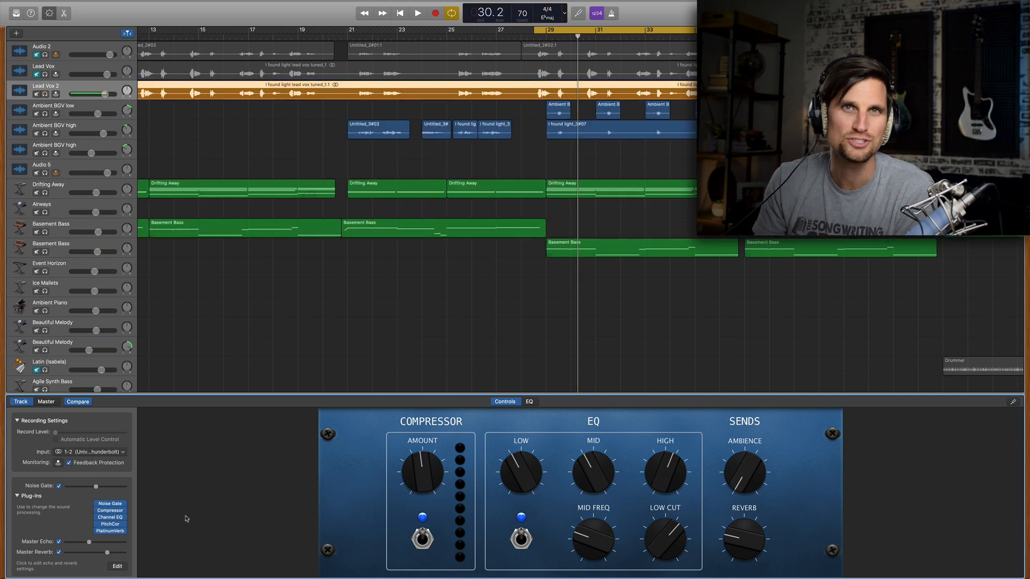
key(space)
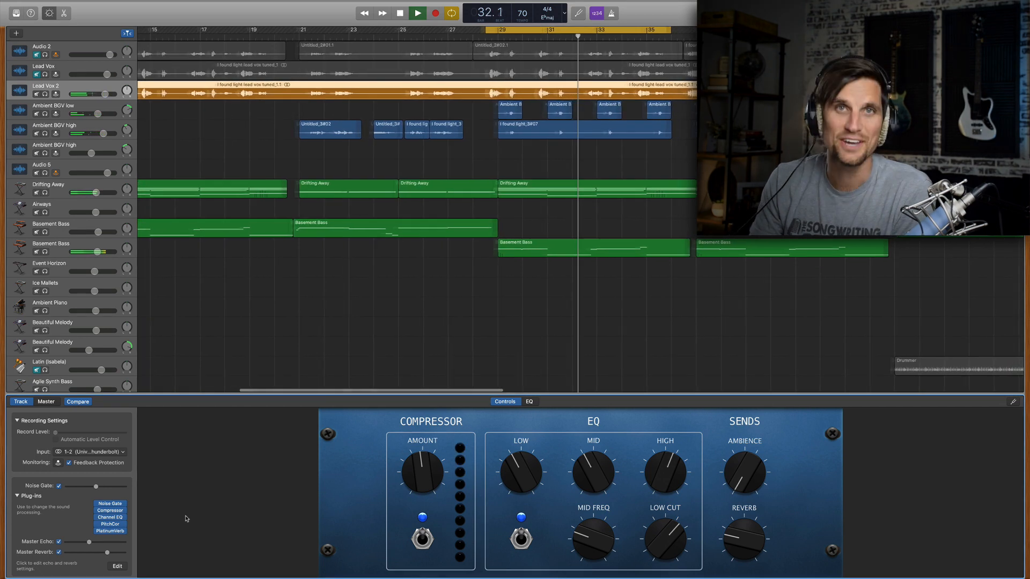
key(space)
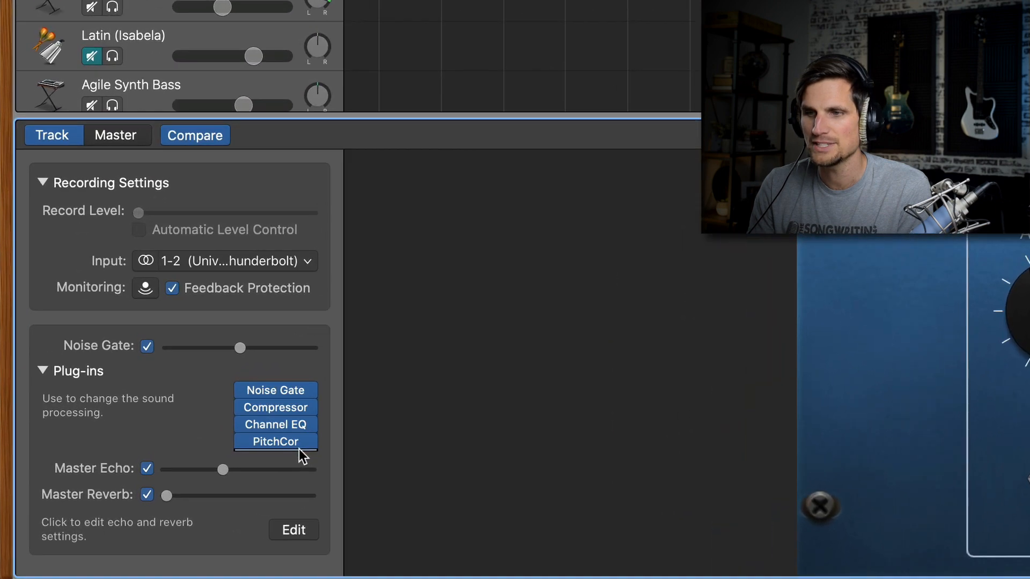
- Add the PlatinumVerb reverb plug-in after PitchCor on Lead Vox 2 and play back the full mix
click(299, 453)
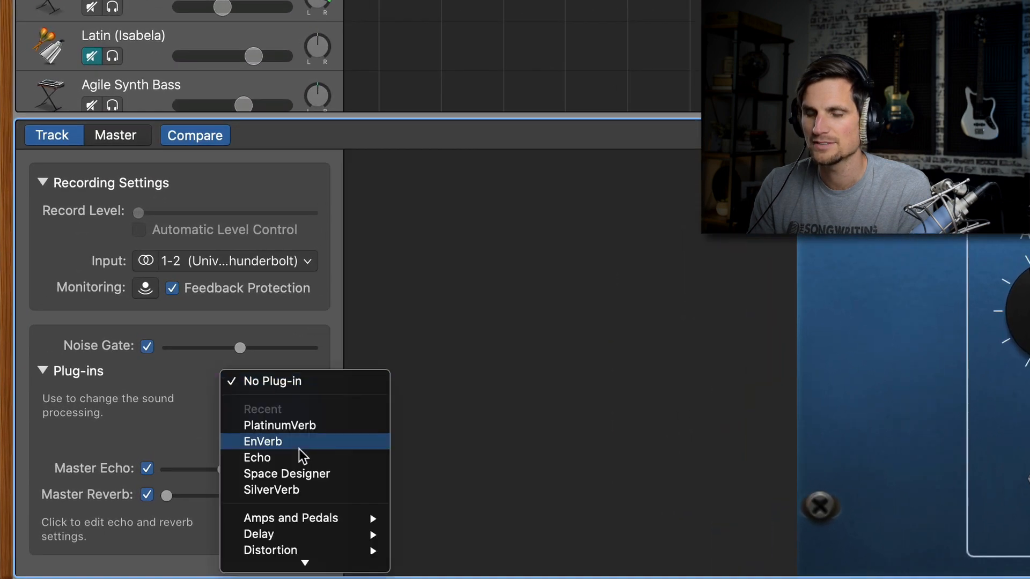
mouse_move(313, 500)
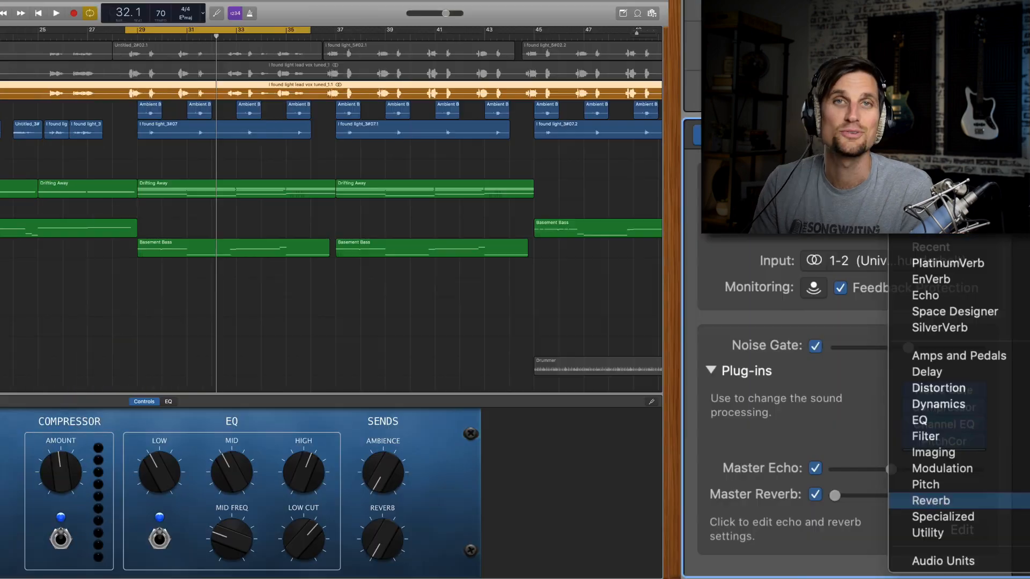
click(471, 516)
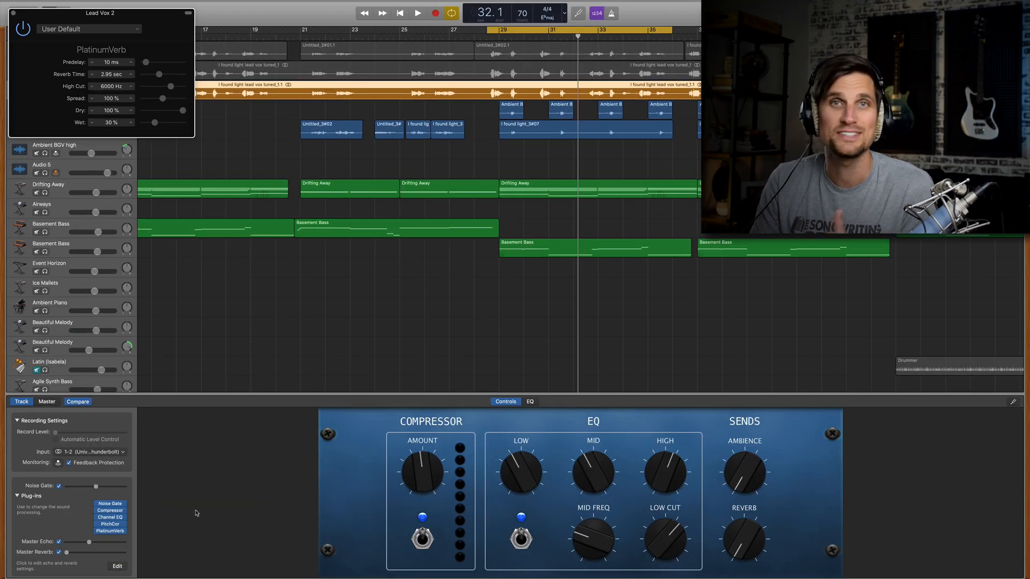
key(space)
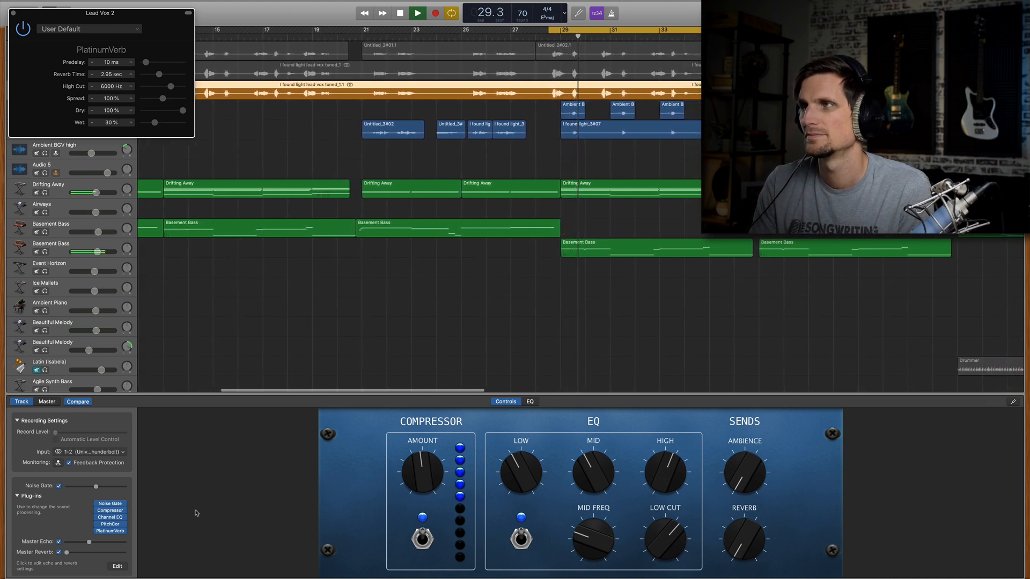
key(space)
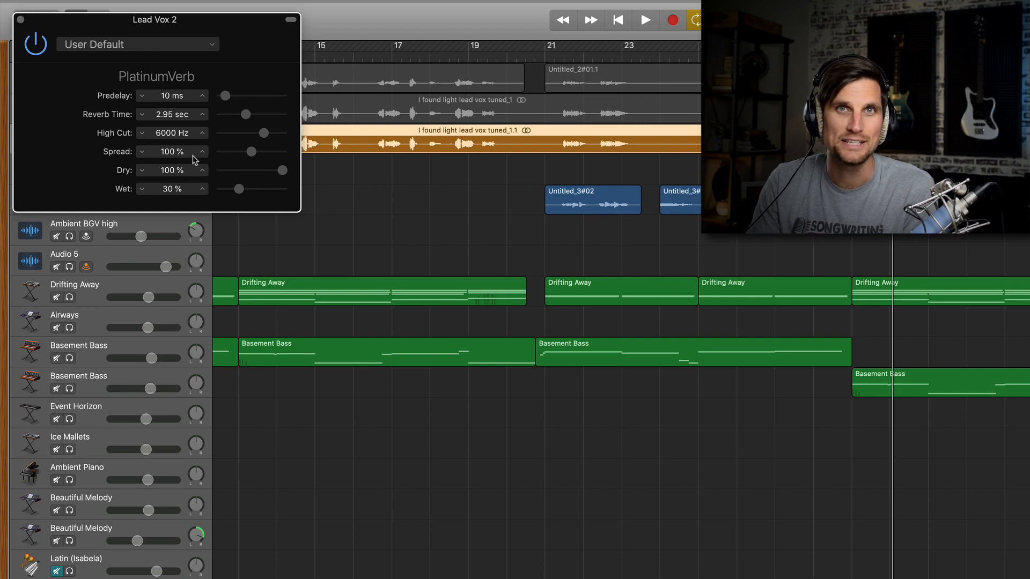
- Solo Lead Vox 2 and compare playback with PlatinumVerb's Wet level at 64% and at 12%
key(ctrl+s)
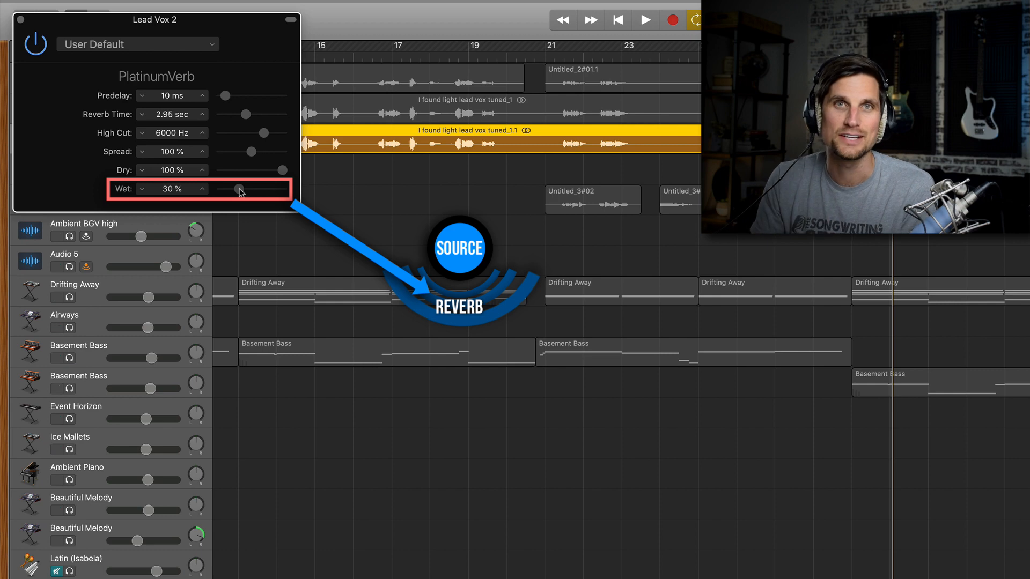
drag(239, 189, 239, 189)
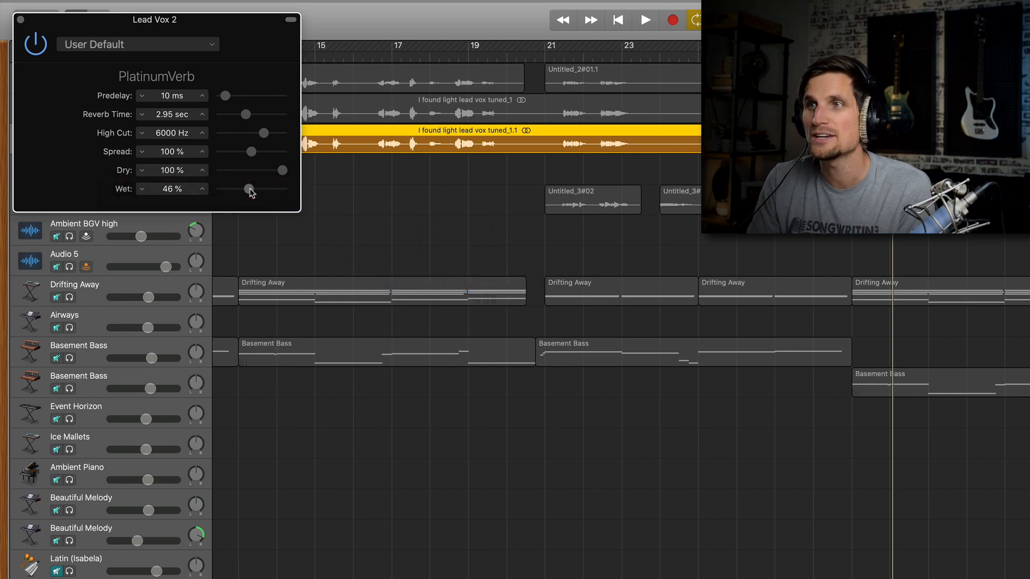
key(space)
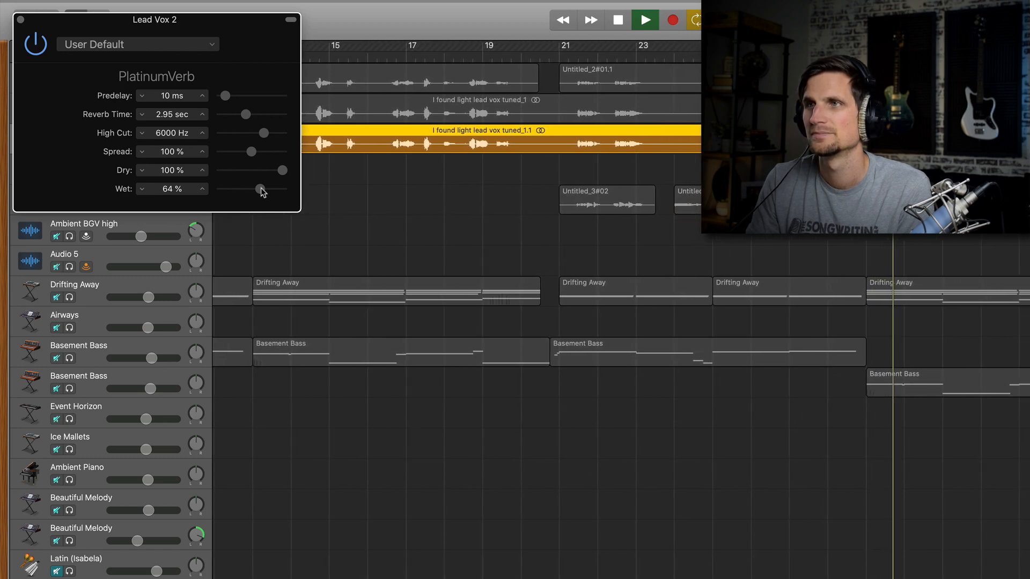
key(space)
drag(261, 191, 250, 193)
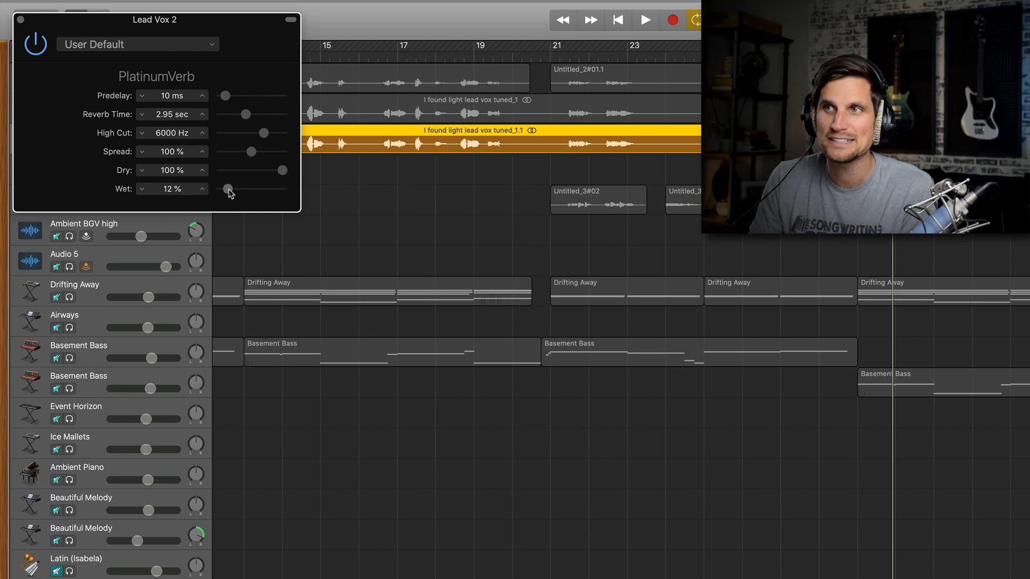
key(space)
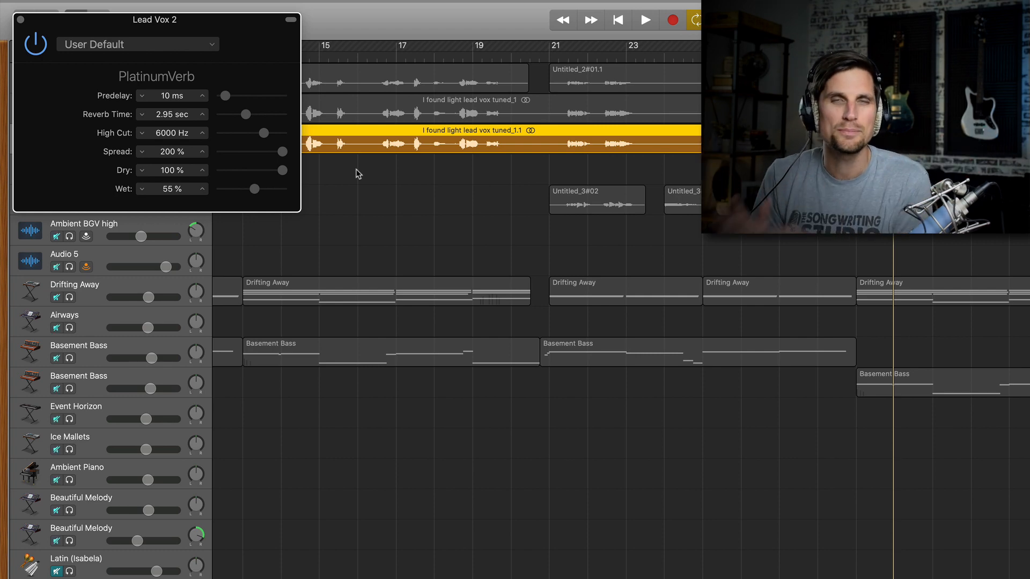
- Play back the soloed lead vocal to hear PlatinumVerb's widened spread
key(space)
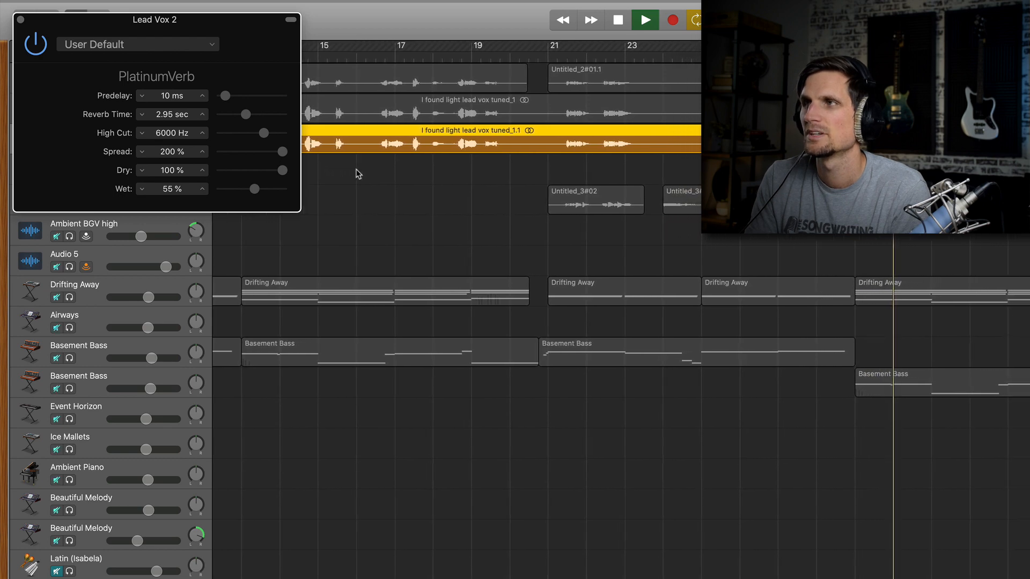
key(space)
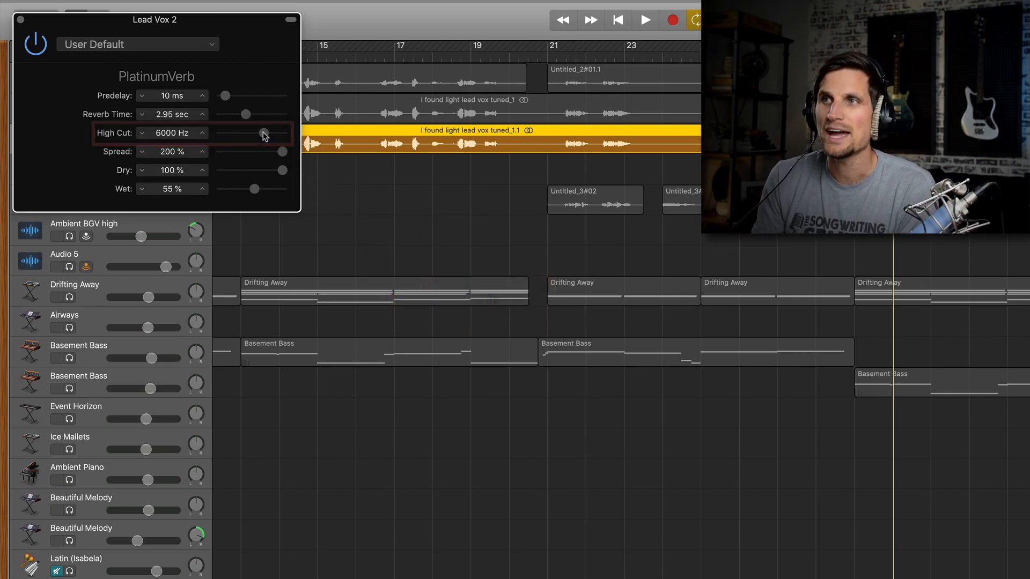
- Try PlatinumVerb's High Cut at 1700 Hz, set it to 12000 Hz and play back the soloed vocal
drag(263, 134, 285, 137)
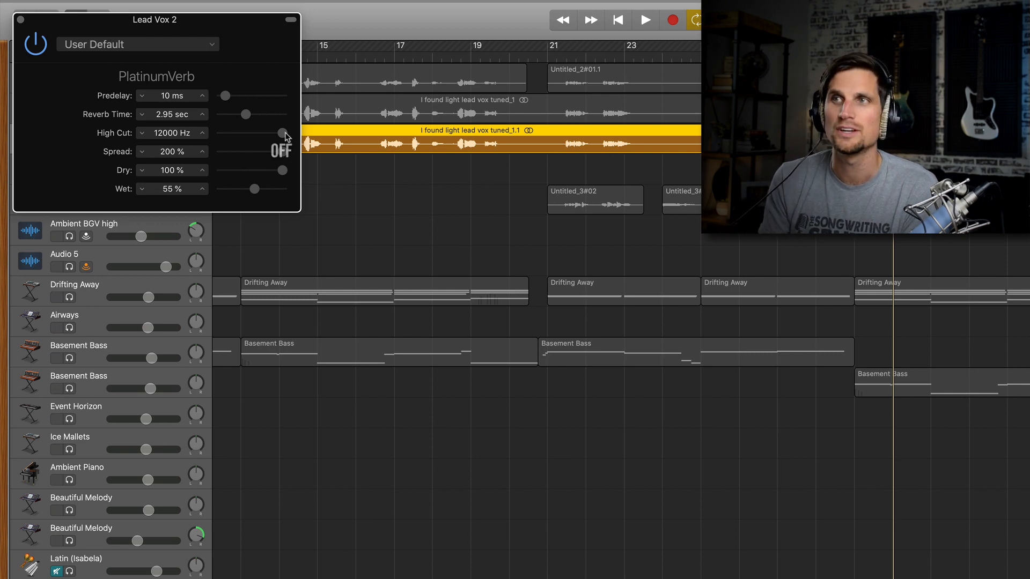
drag(283, 136, 236, 138)
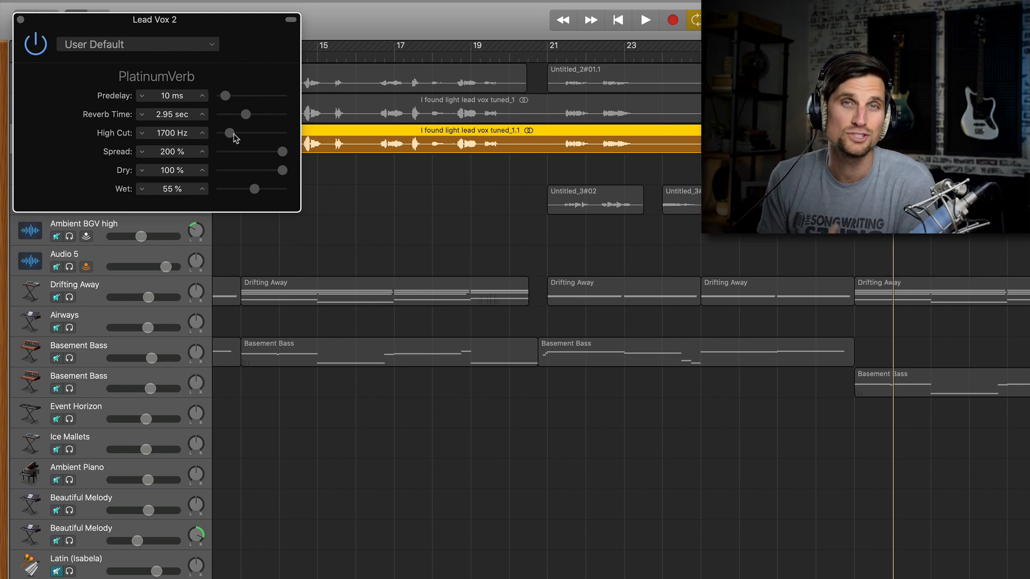
drag(235, 138, 288, 138)
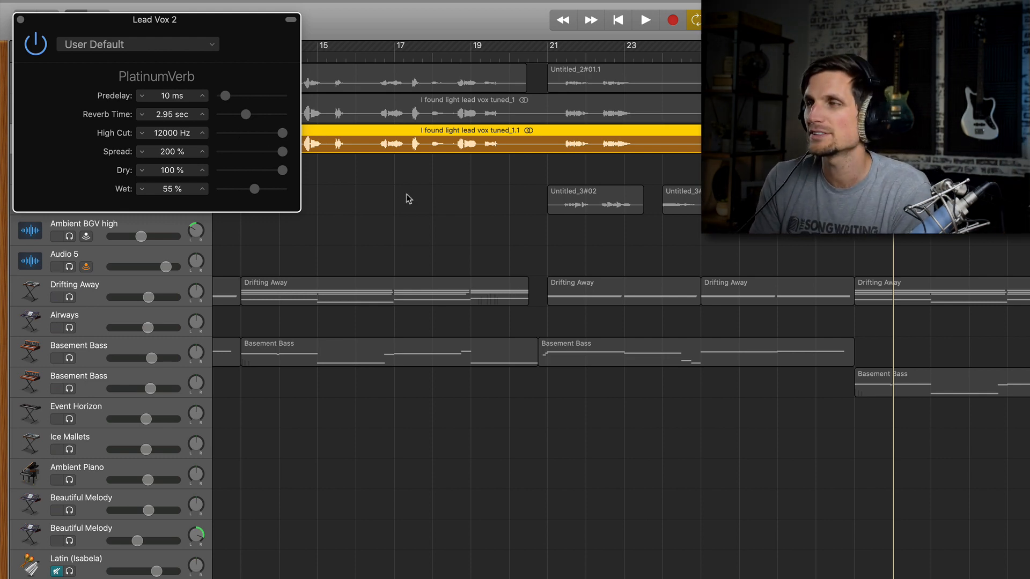
key(space)
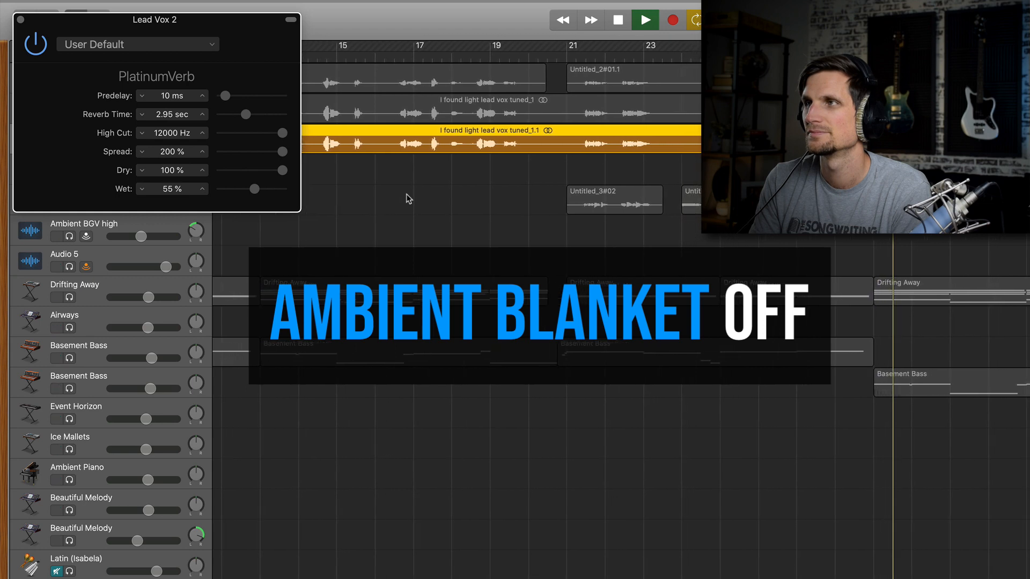
key(space)
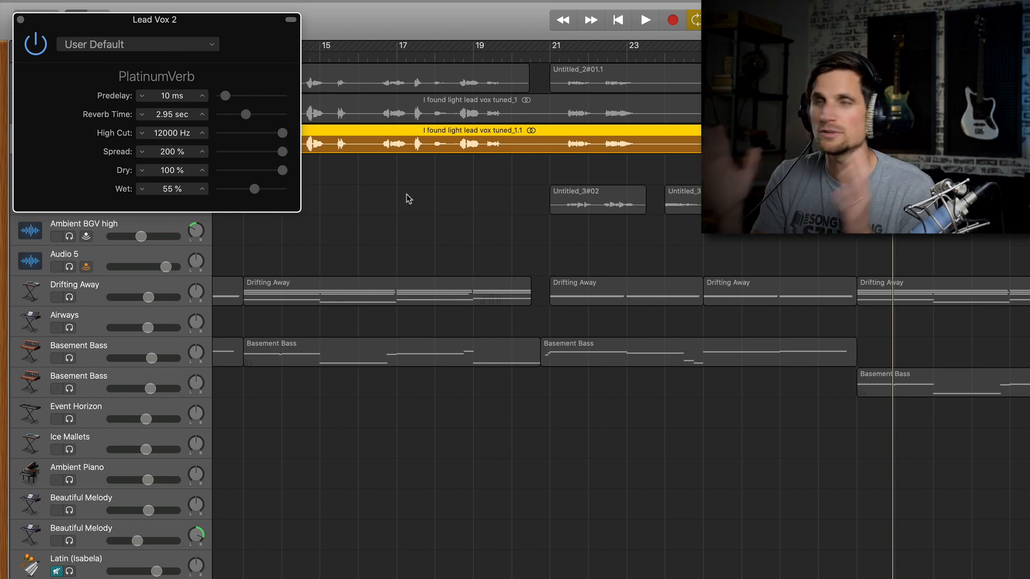
- Set PlatinumVerb's High Cut to 1800 Hz and play back the soloed vocal
drag(282, 133, 234, 138)
key(space)
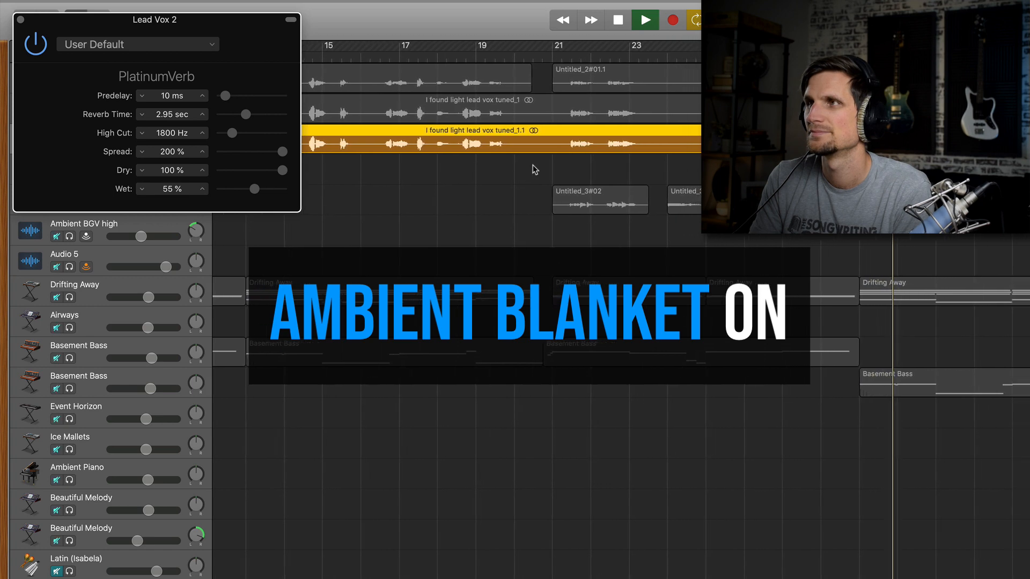
key(space)
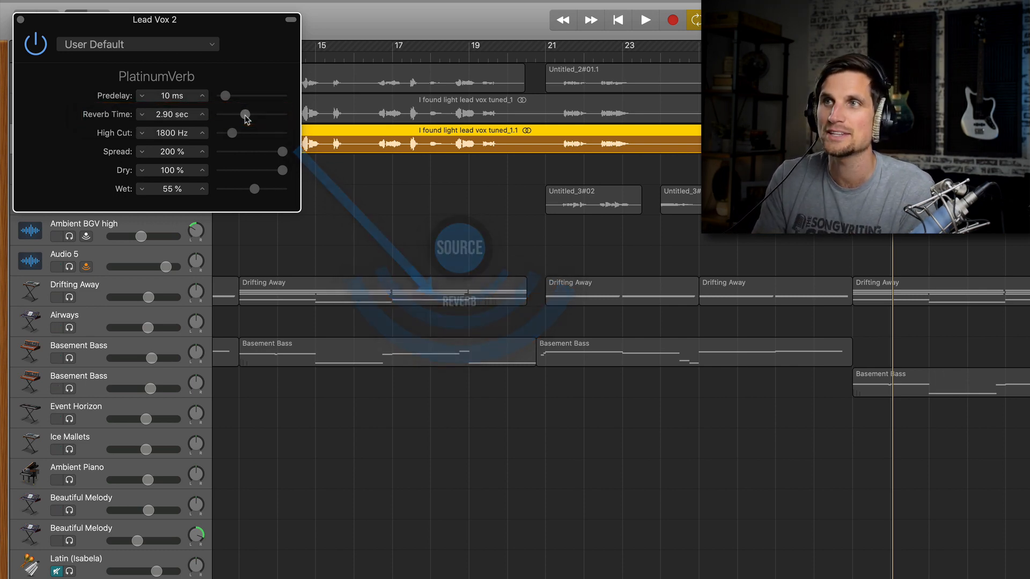
- Lengthen PlatinumVerb's Reverb Time and play back the soloed vocal
drag(245, 115, 269, 118)
key(space)
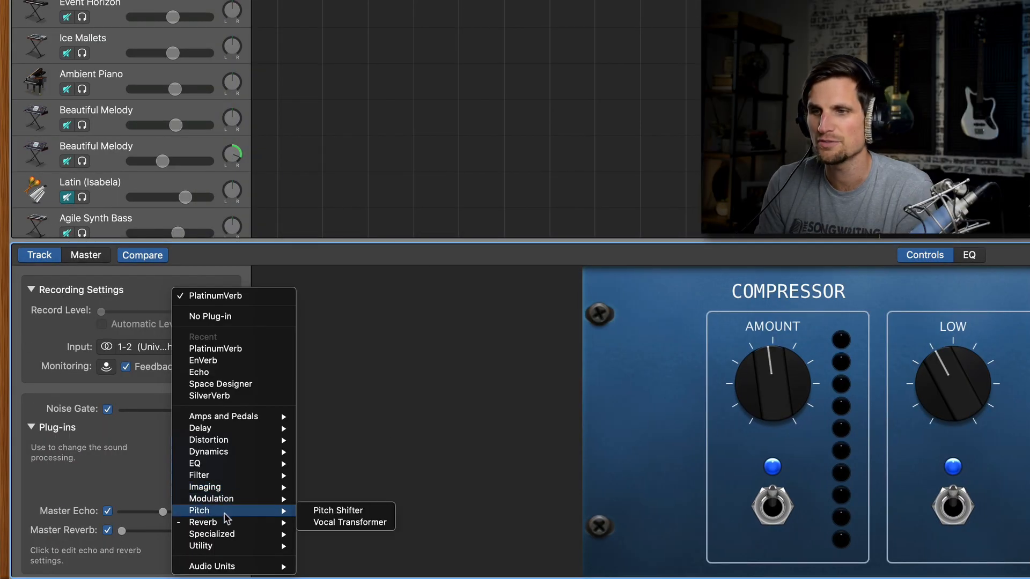
- Replace the PlatinumVerb plug-in on Lead Vox 2 with the EnVerb reverb
mouse_move(228, 522)
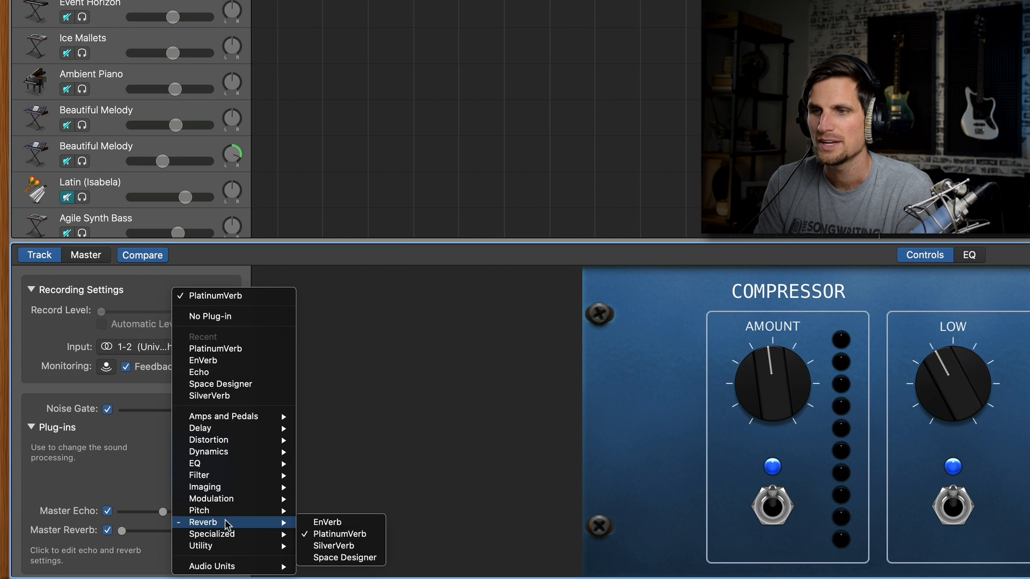
click(325, 523)
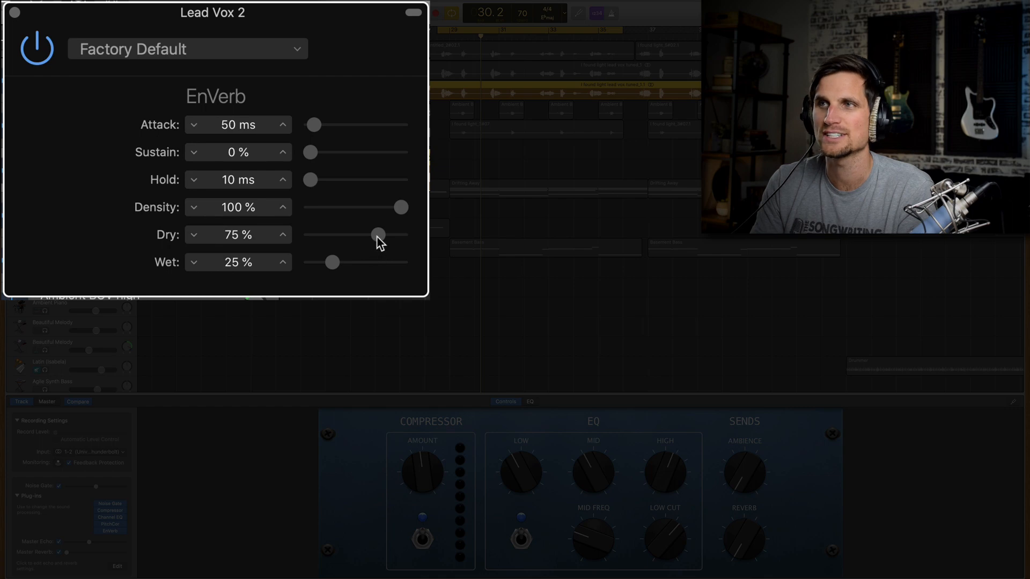
- Set EnVerb's Dry level to 100%, try its Wet level at 6% and raise it to 64%
drag(378, 236, 411, 239)
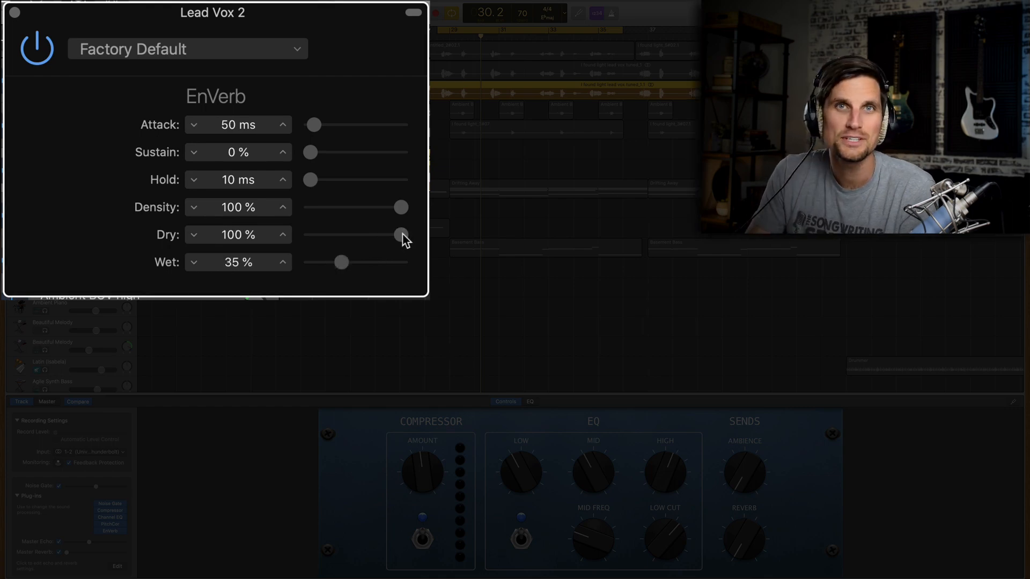
drag(338, 266, 315, 265)
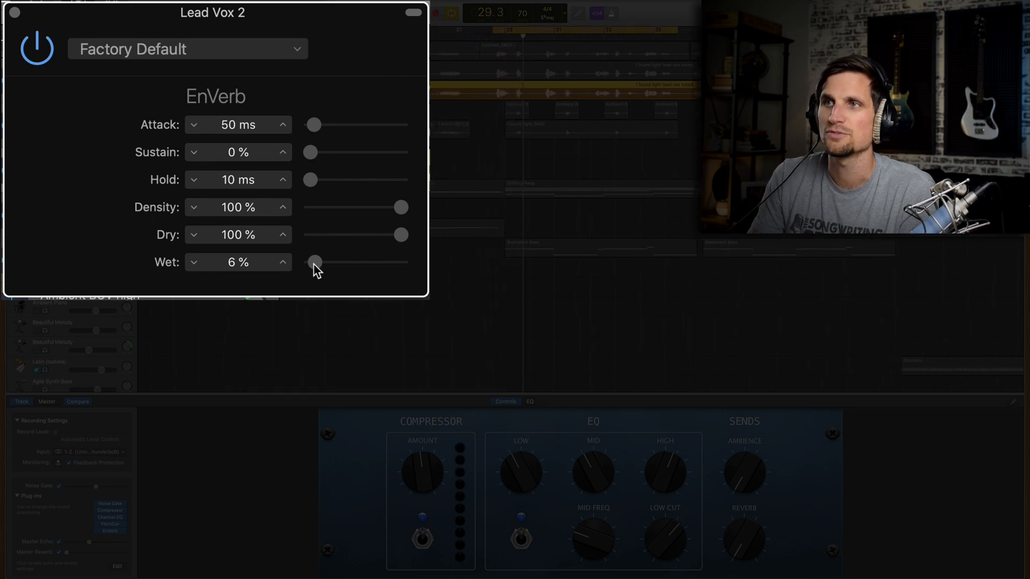
drag(314, 264, 359, 264)
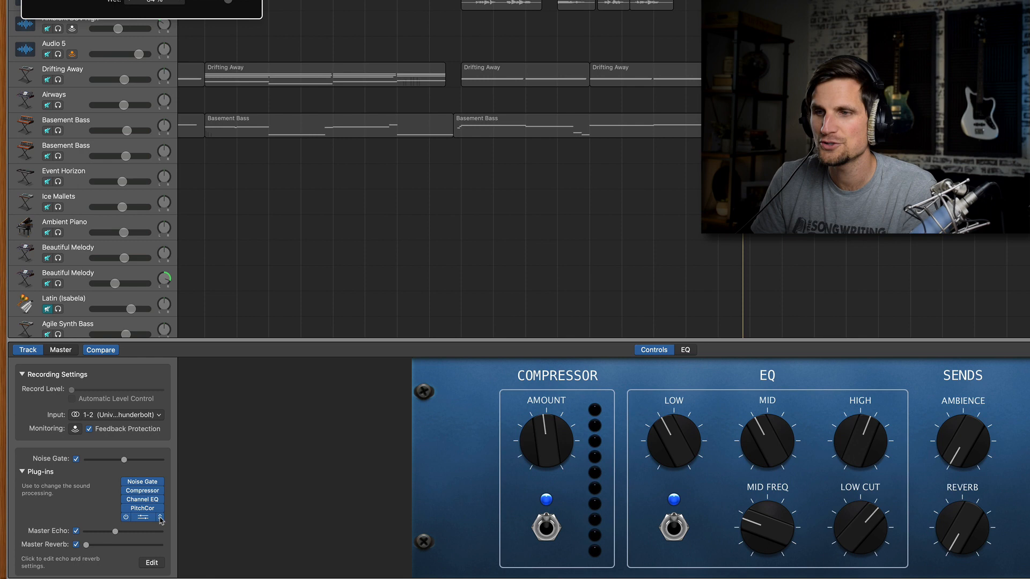
click(160, 519)
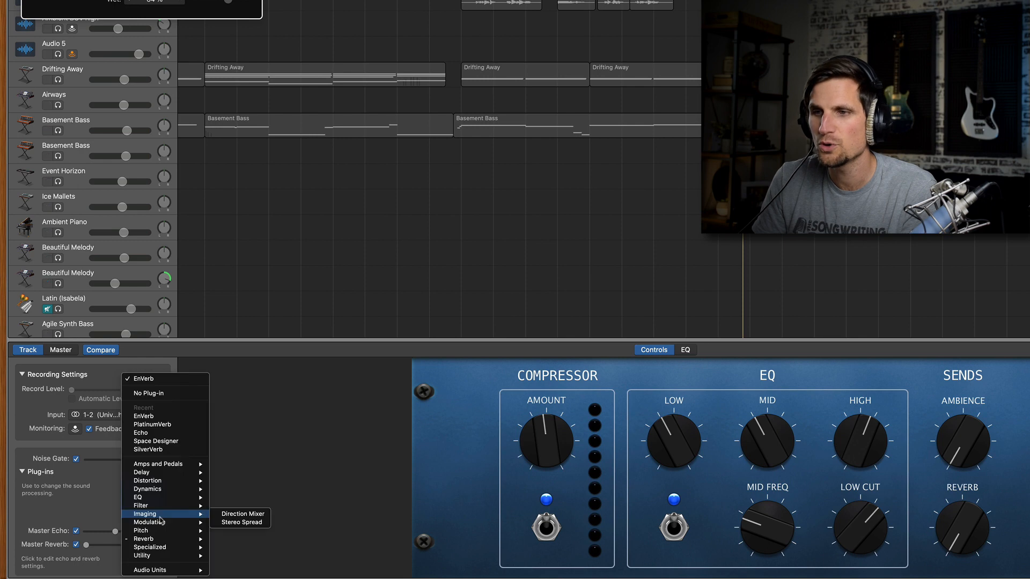
mouse_move(193, 539)
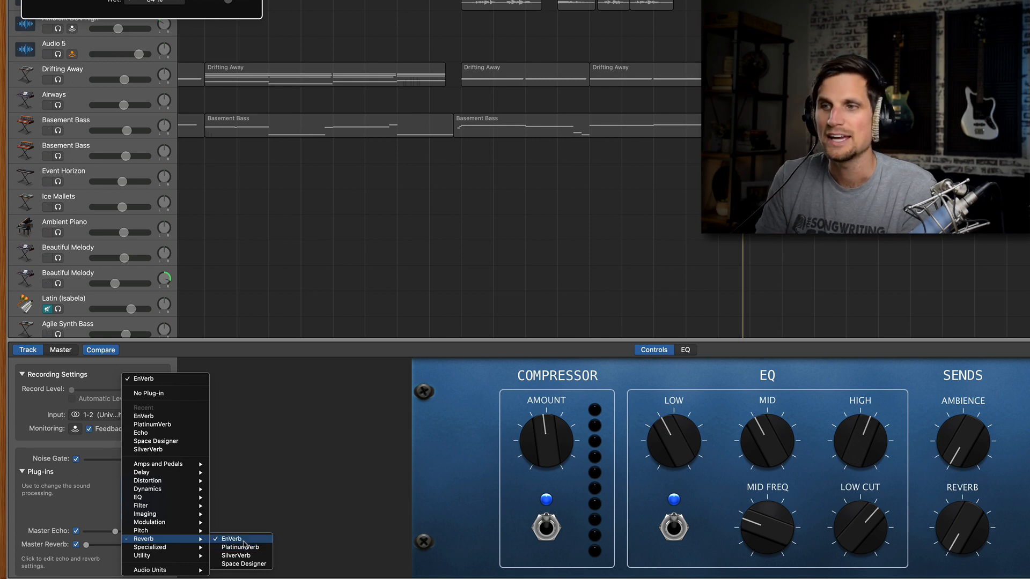
click(308, 485)
- Raise the Master Reverb level on Lead Vox 2 and turn up its Reverb send
drag(95, 547, 100, 545)
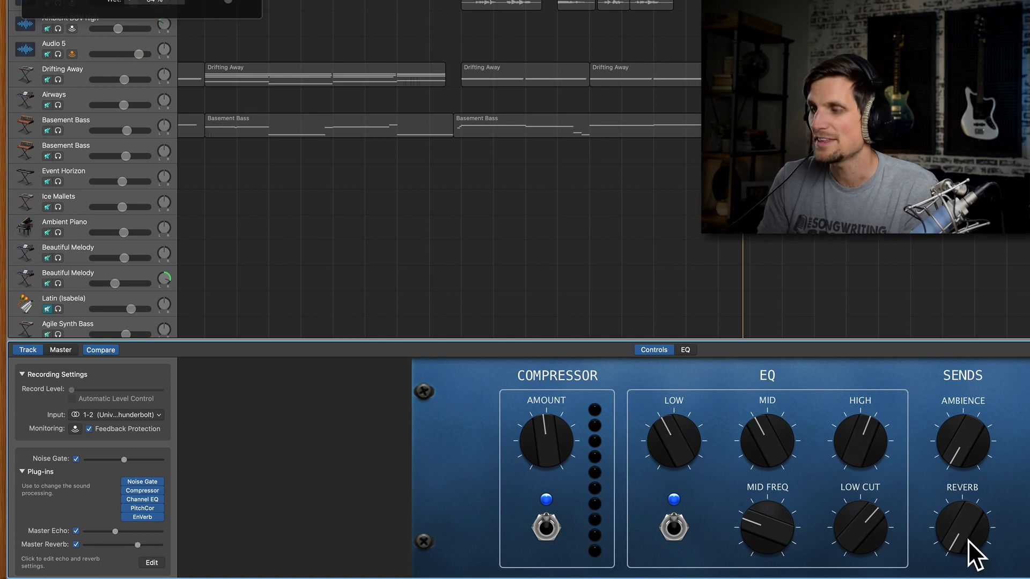
drag(974, 552, 945, 519)
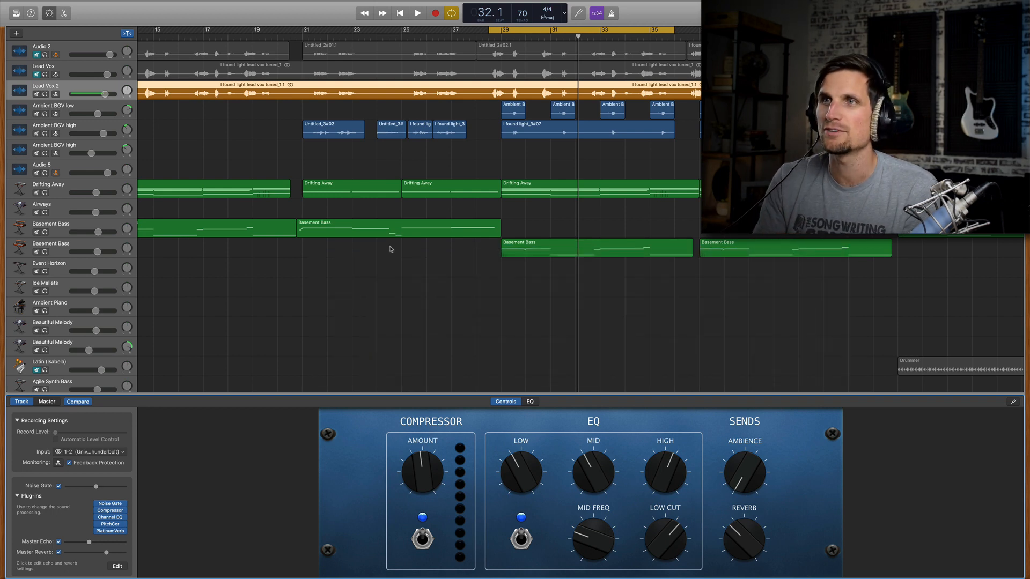
- Check the plug-ins on the Ambient BGV low and high tracks, then solo both with Lead Vox 2 and play them back
click(71, 112)
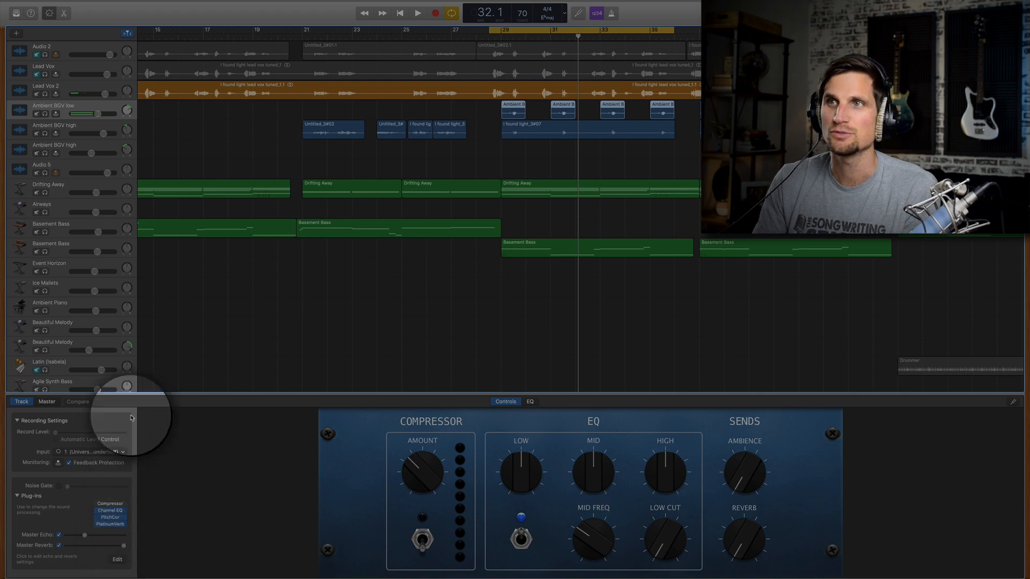
click(68, 131)
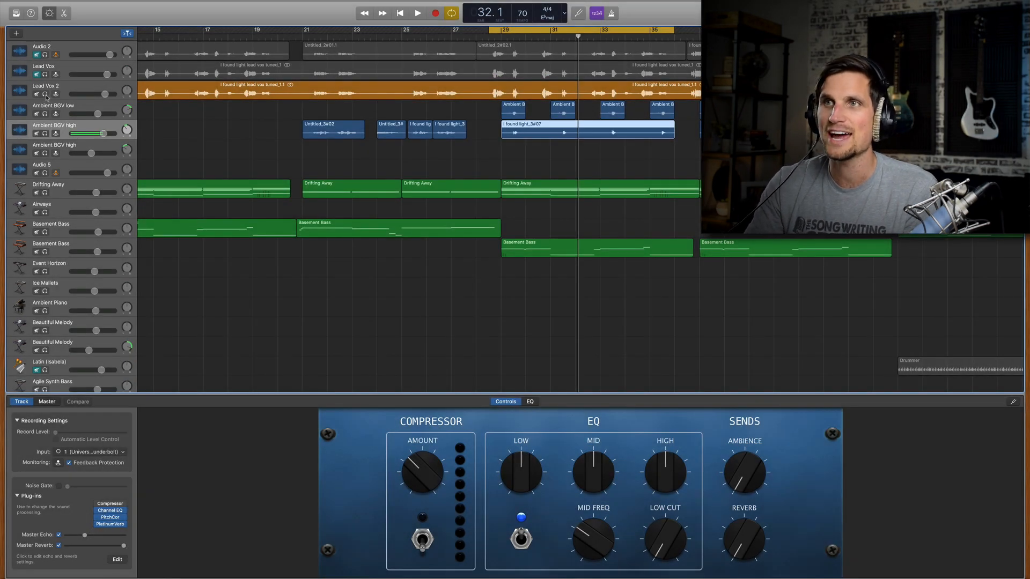
drag(46, 95, 46, 134)
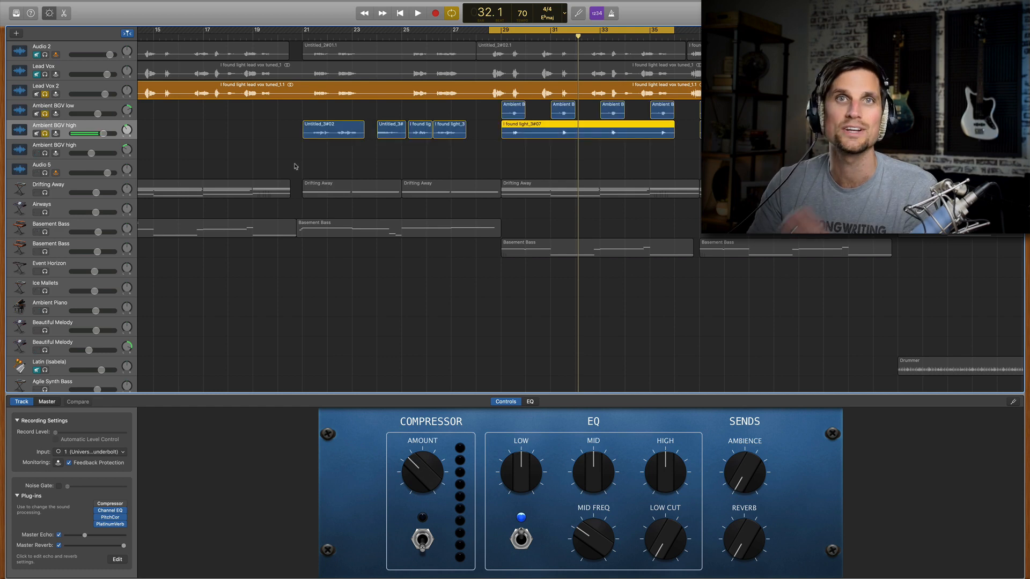
key(space)
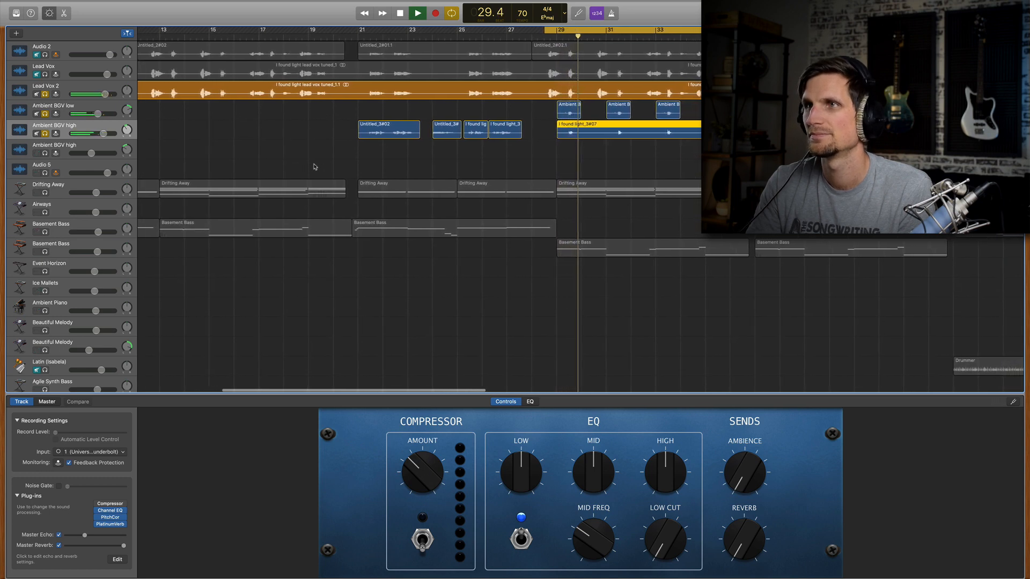
key(space)
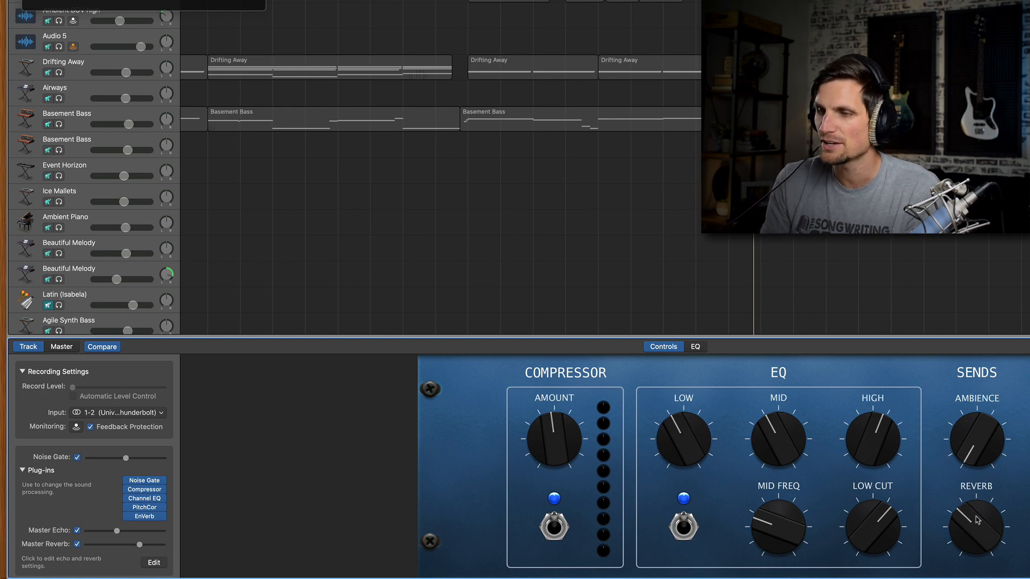
- Replace the EnVerb plug-in on the lead vocal track with PlatinumVerb
click(165, 516)
mouse_move(166, 539)
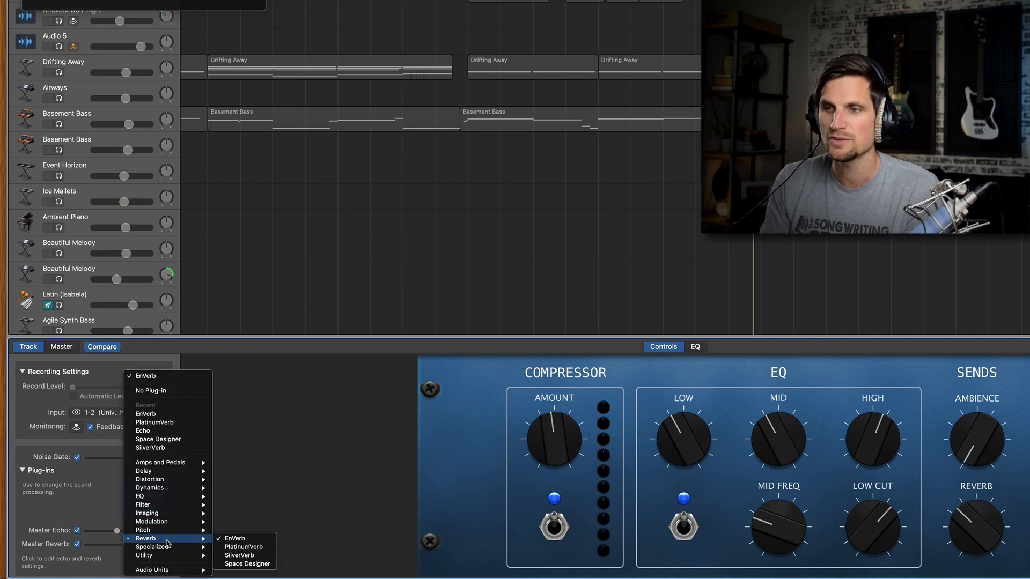
click(238, 547)
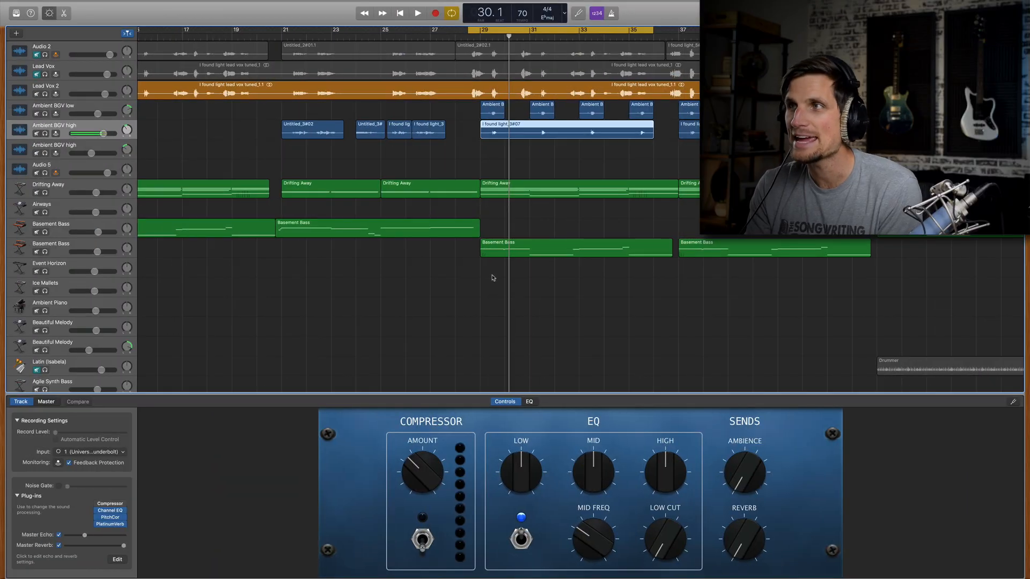
- Show track automation and set Lead Vox 2's automation parameter to PtVerb Wet
key(a)
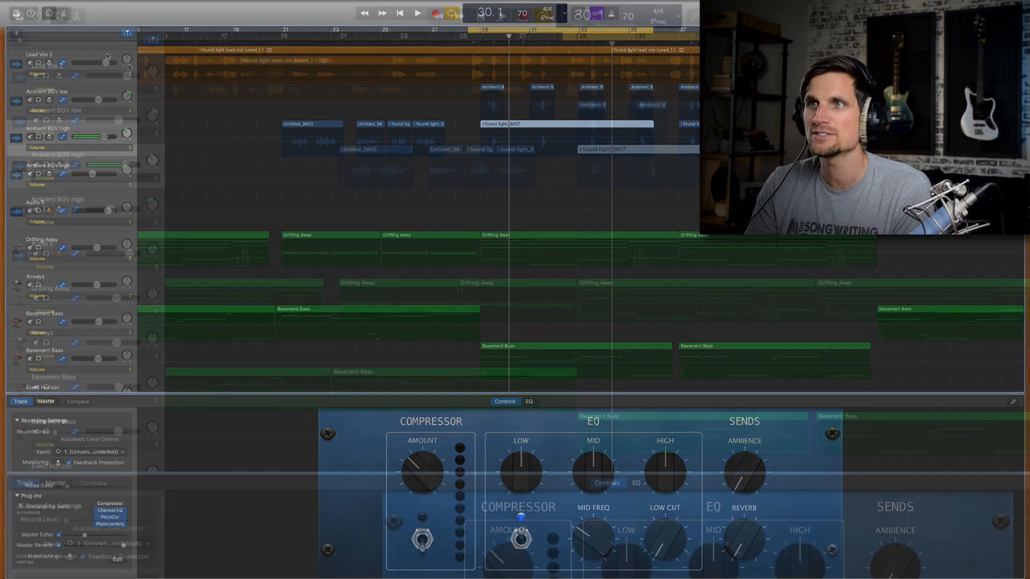
click(105, 70)
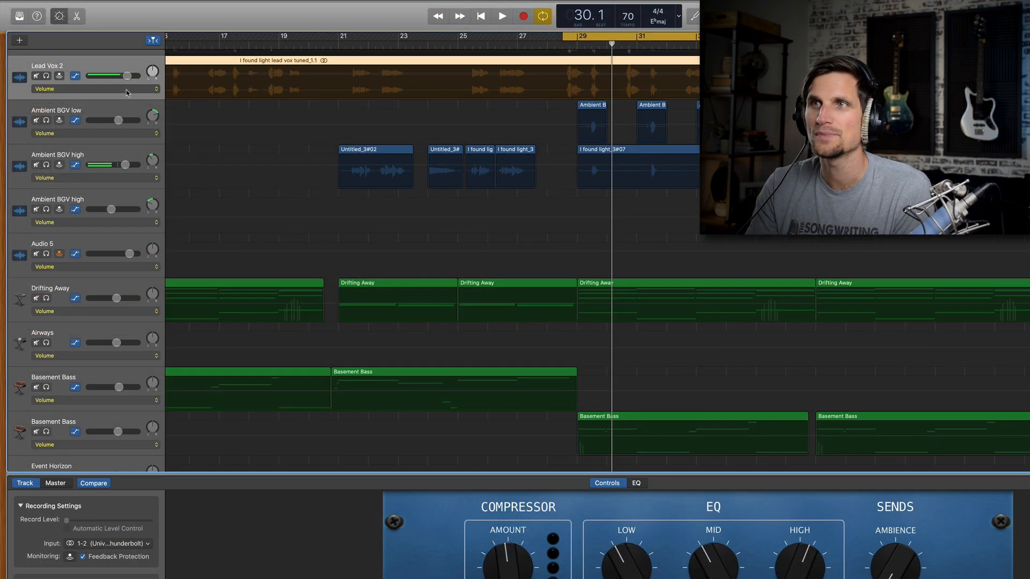
click(127, 89)
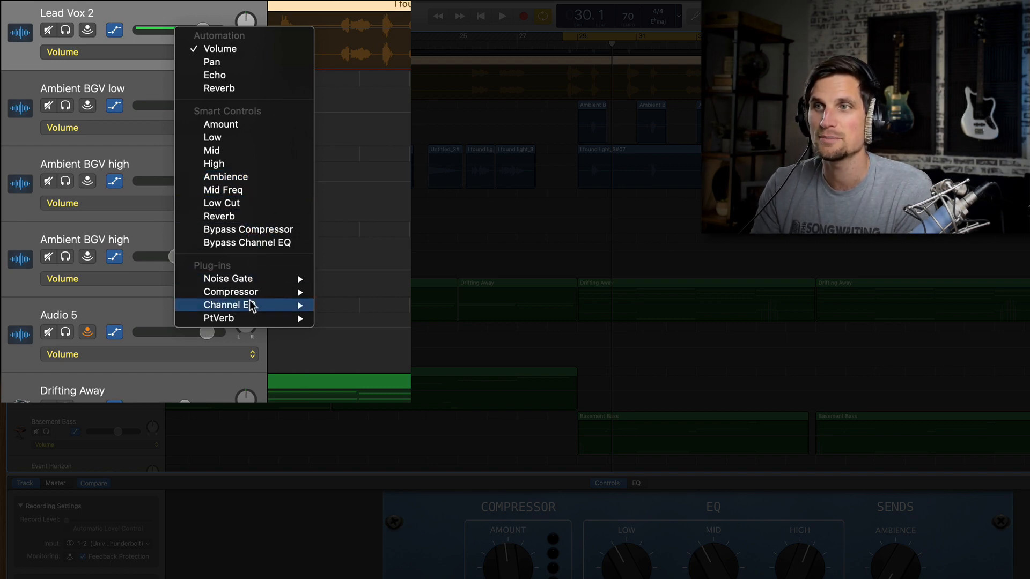
mouse_move(248, 320)
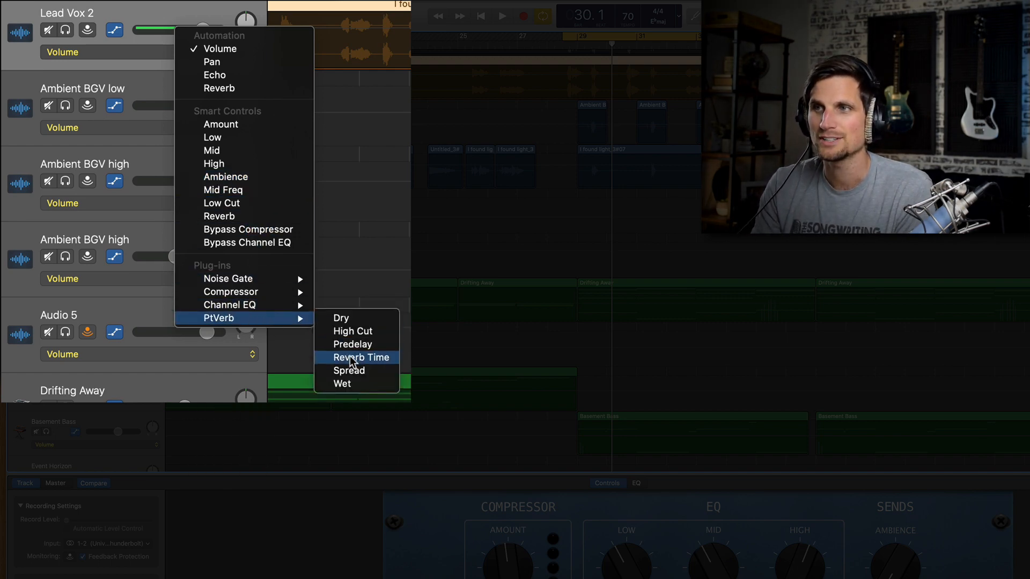
click(348, 384)
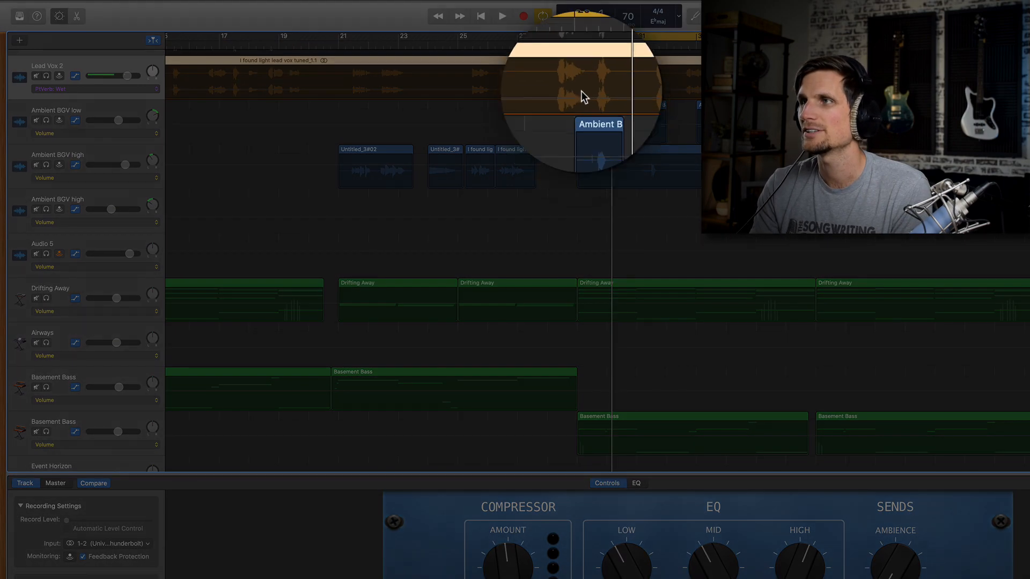
- Add four Wet automation points on Lead Vox 2 around bars 29 to 30 and raise the middle section
click(588, 89)
click(586, 89)
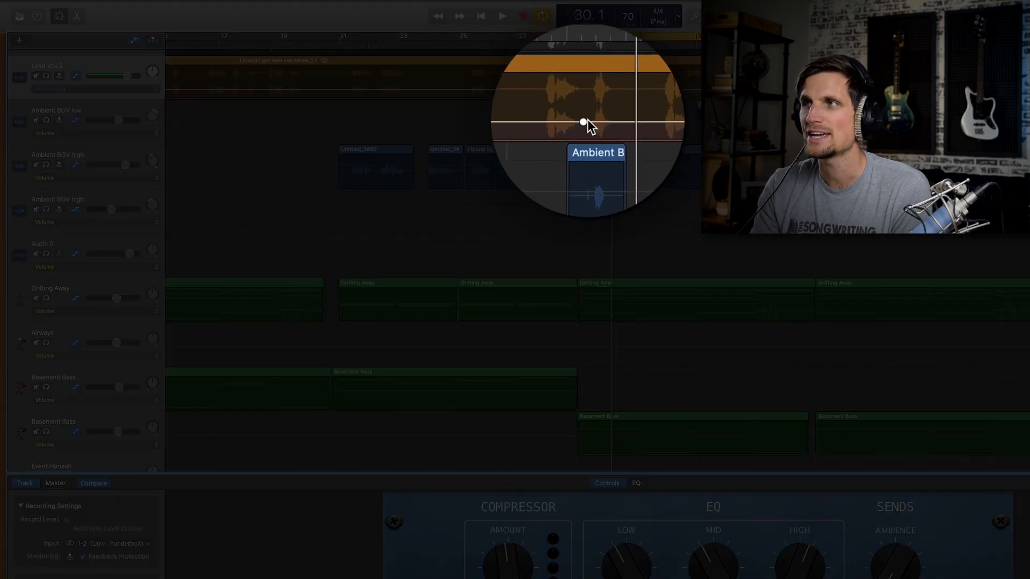
click(601, 120)
click(618, 119)
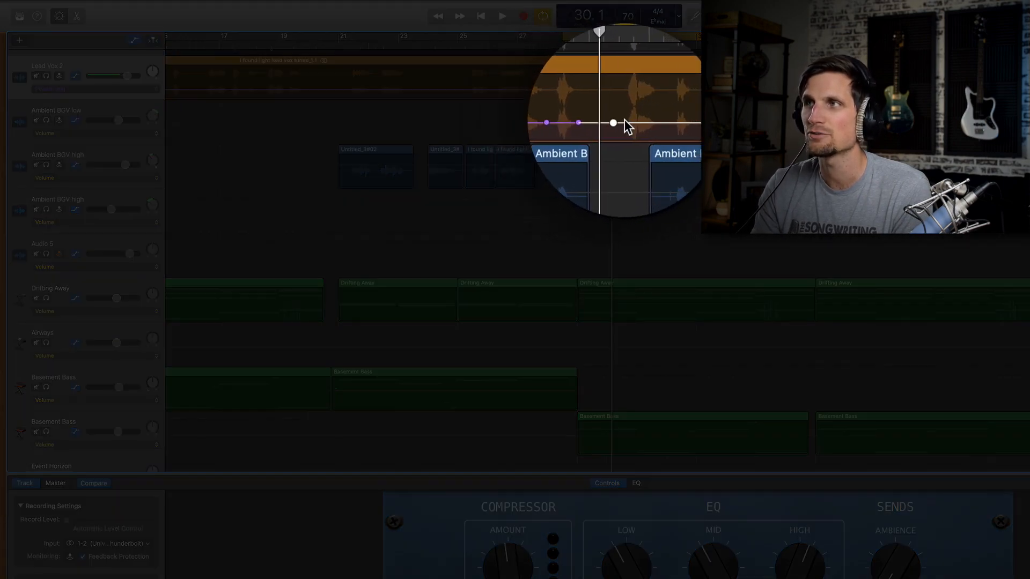
drag(610, 120, 610, 118)
mouse_move(601, 70)
mouse_down()
mouse_move(586, 70)
mouse_move(599, 70)
mouse_up()
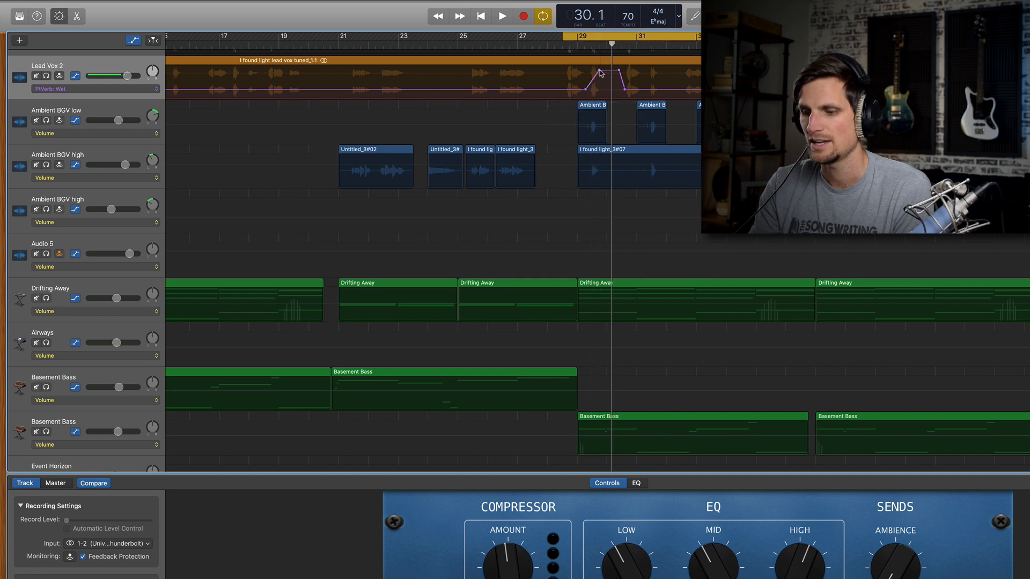
- Solo Lead Vox 2 and play back the section with the automated reverb wet level
key(s)
key(space)
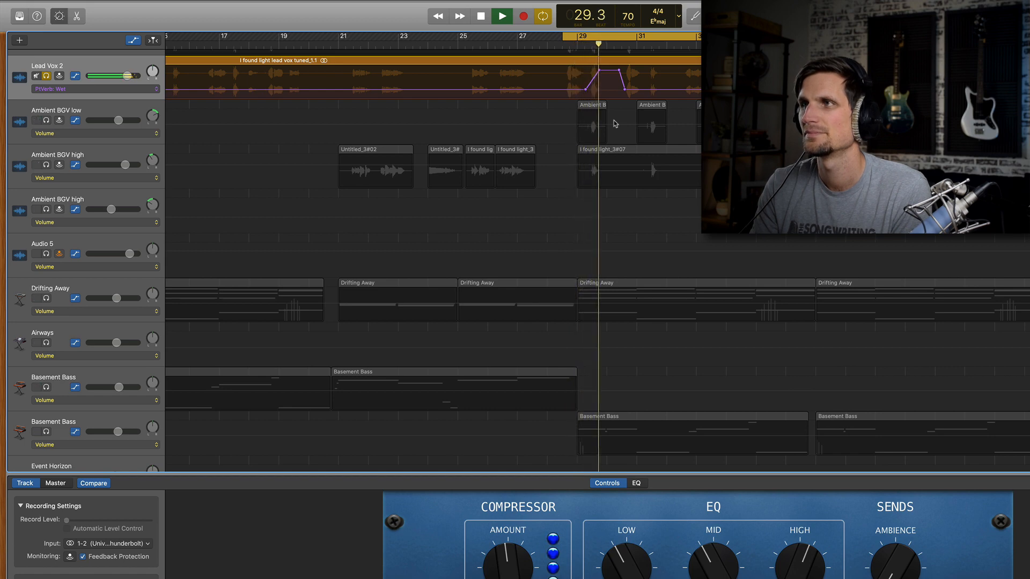
key(space)
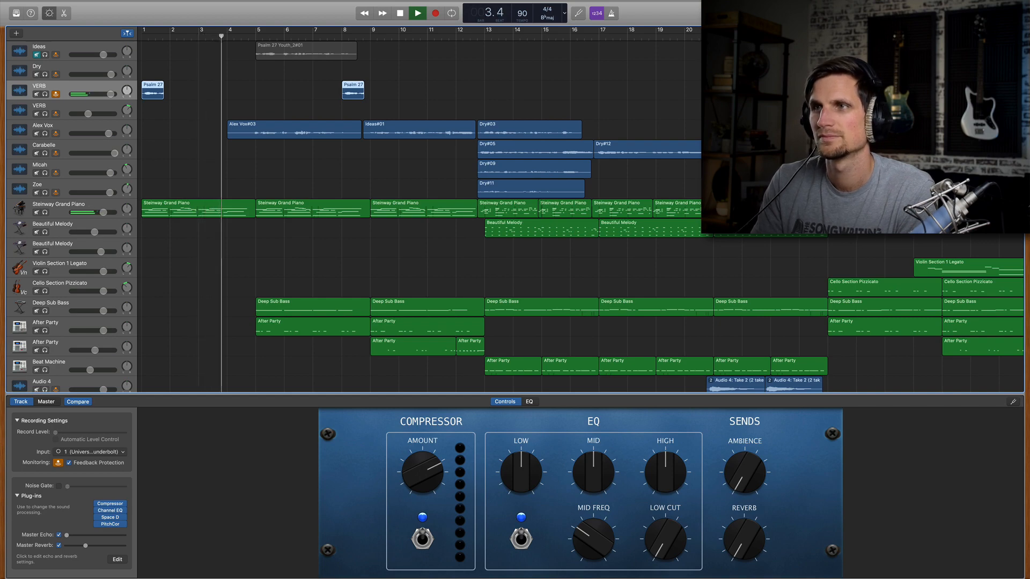
- Move the Psalm 27 regions from the VERB track to the Dry track, solo Dry and play it from the start
key(space)
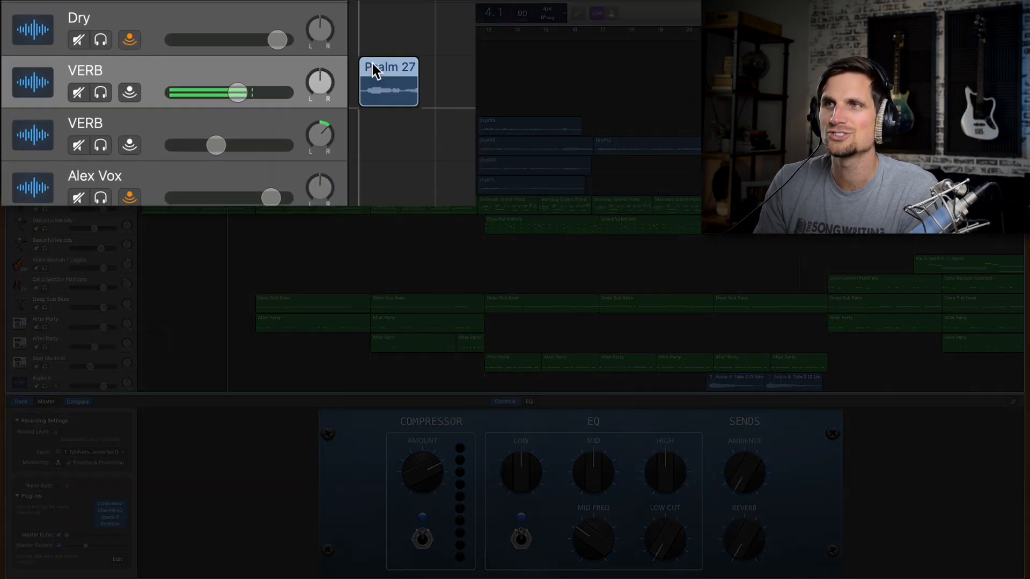
drag(147, 80, 147, 74)
click(100, 41)
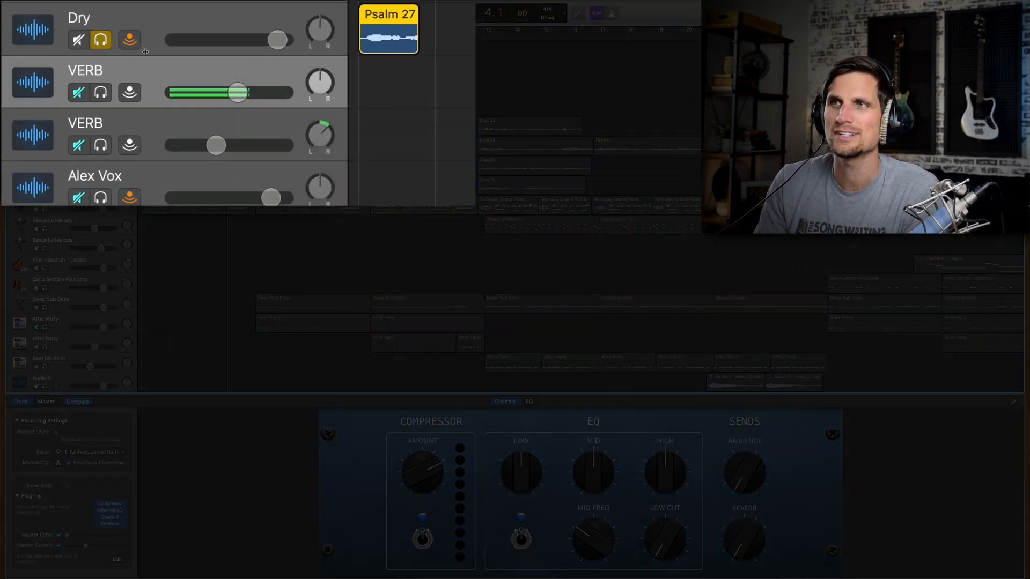
key(Return)
key(space)
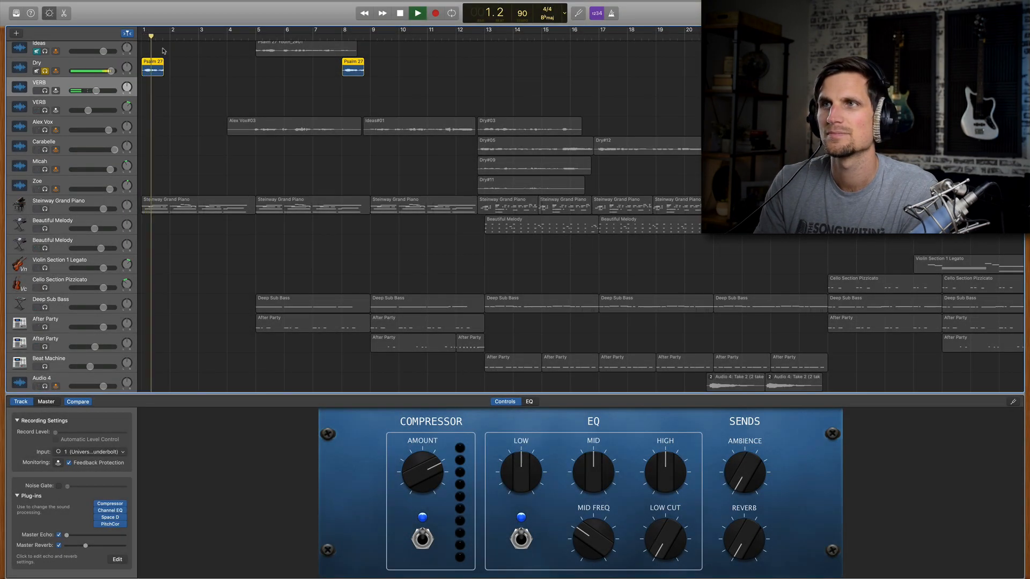
key(space)
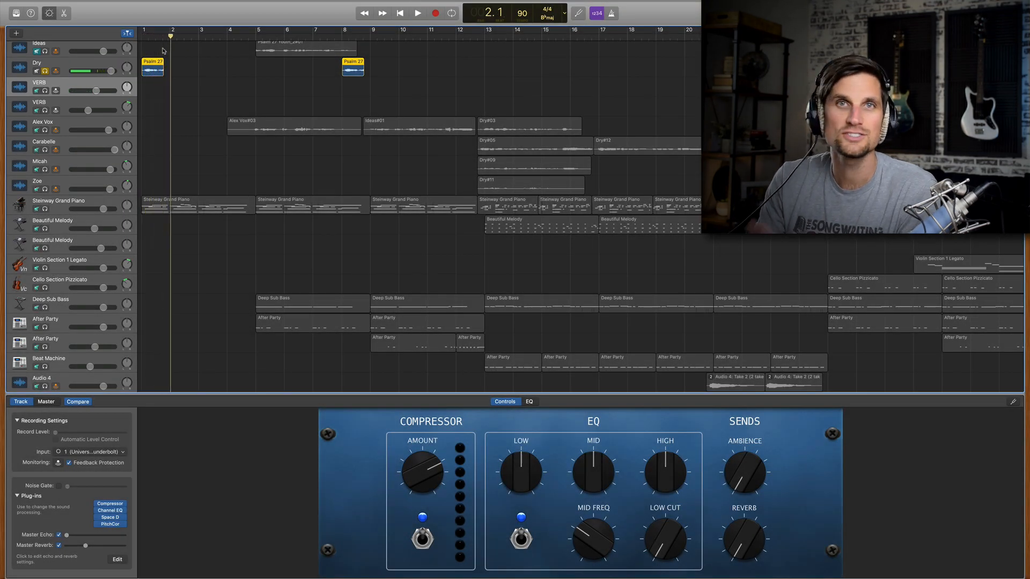
- Unsolo the Dry track and move the Psalm 27 regions back to the VERB track
click(45, 71)
drag(149, 73, 150, 92)
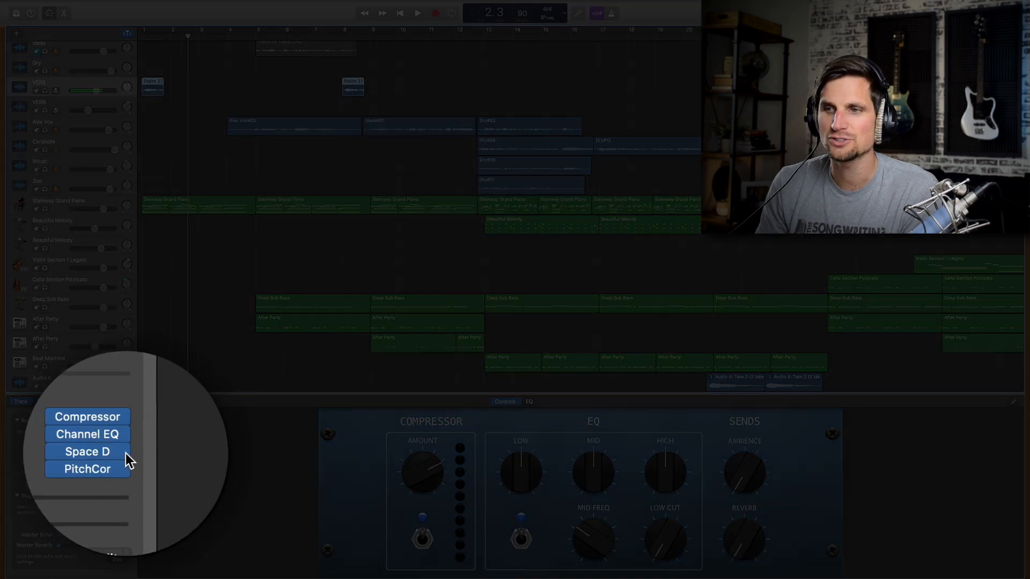
- Examine the VERB track's reverb plug-in choices, its Space Designer settings and the Moving Spaces presets under Warped Effects
click(120, 517)
mouse_move(115, 548)
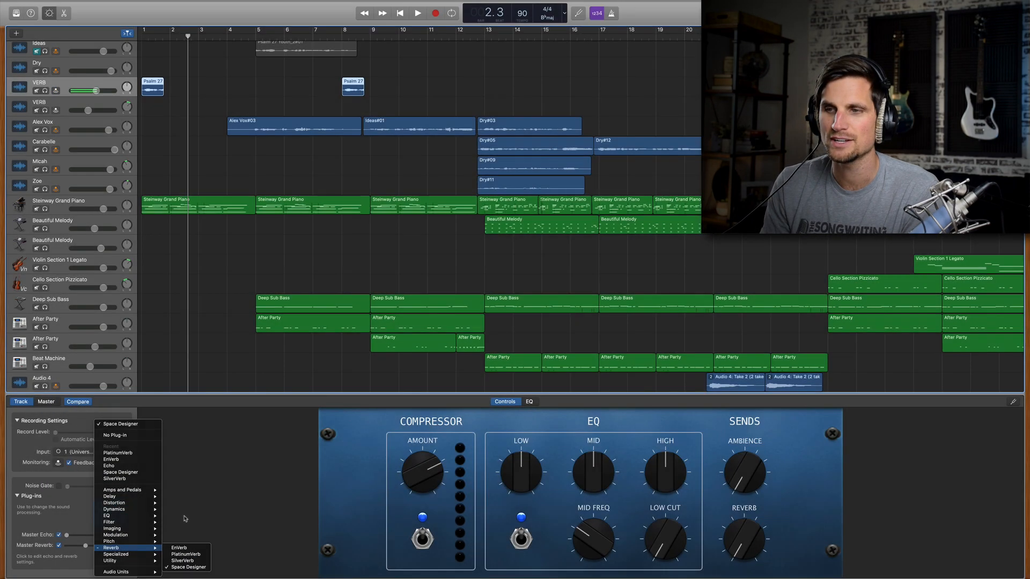
click(185, 518)
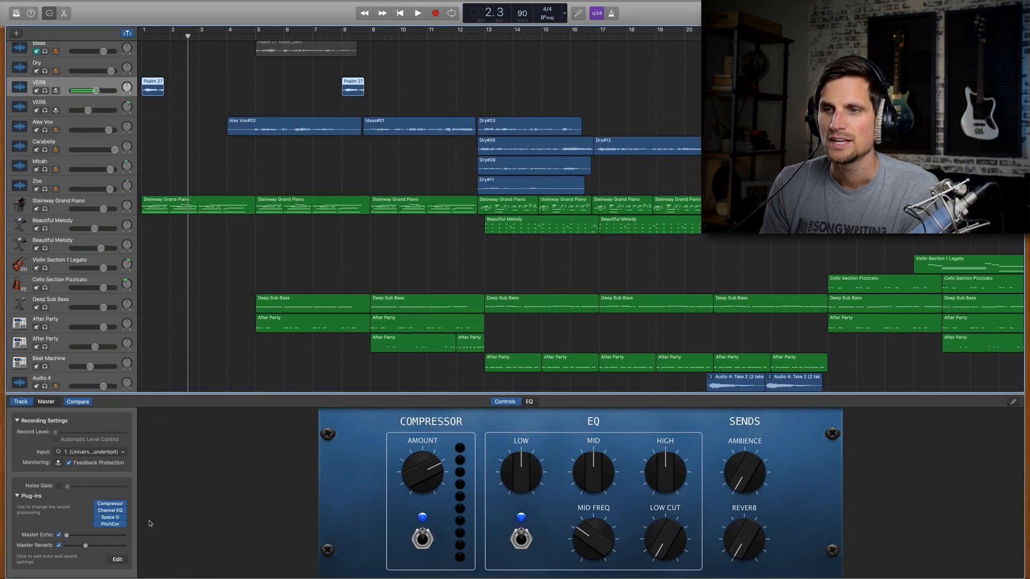
click(111, 518)
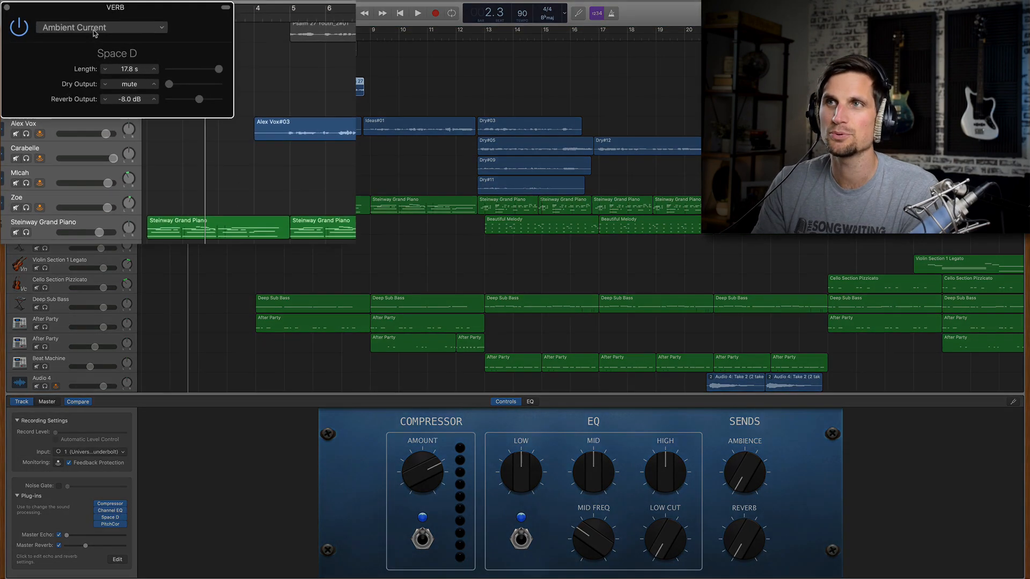
click(101, 46)
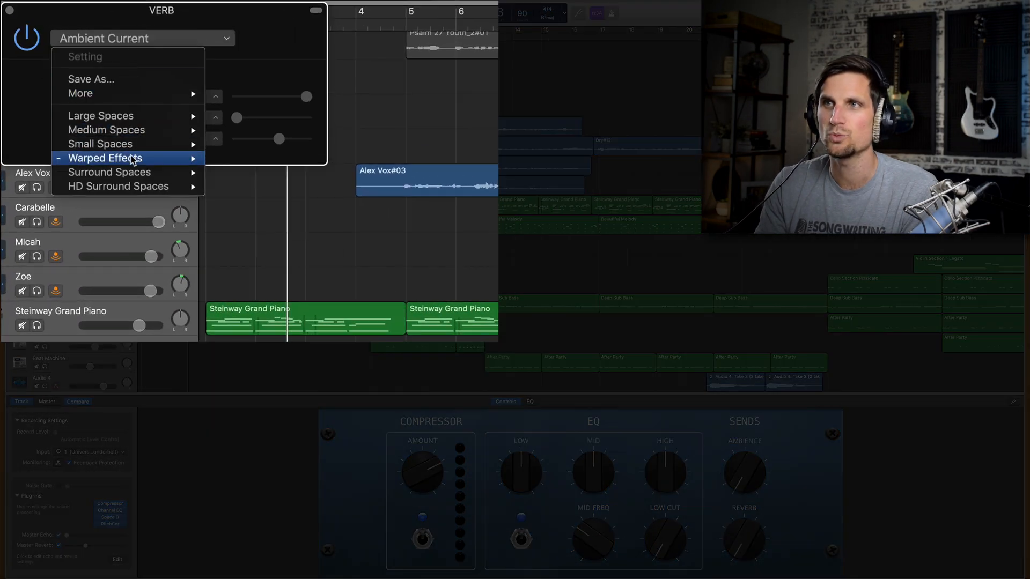
mouse_move(133, 161)
mouse_move(241, 175)
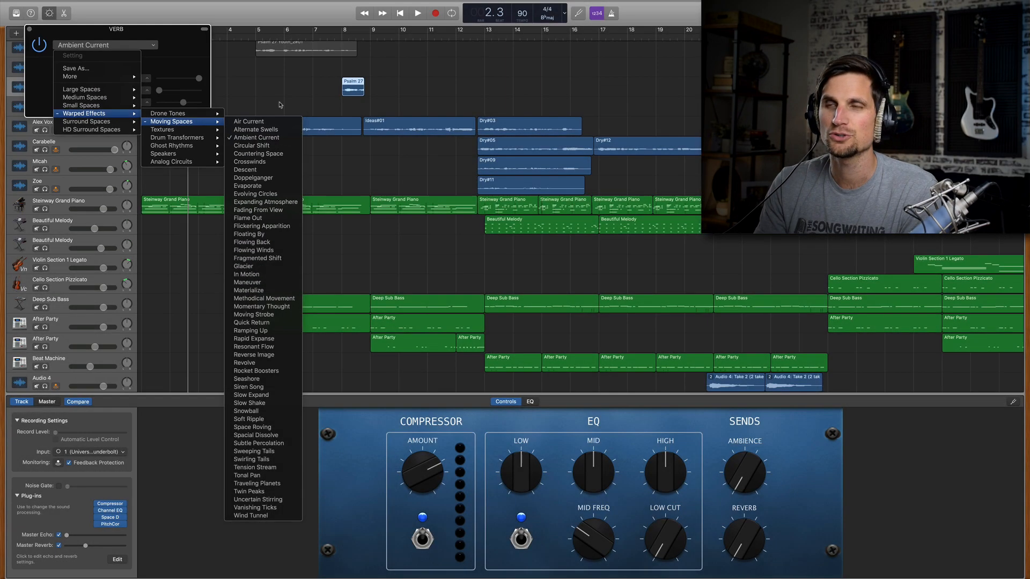
click(279, 102)
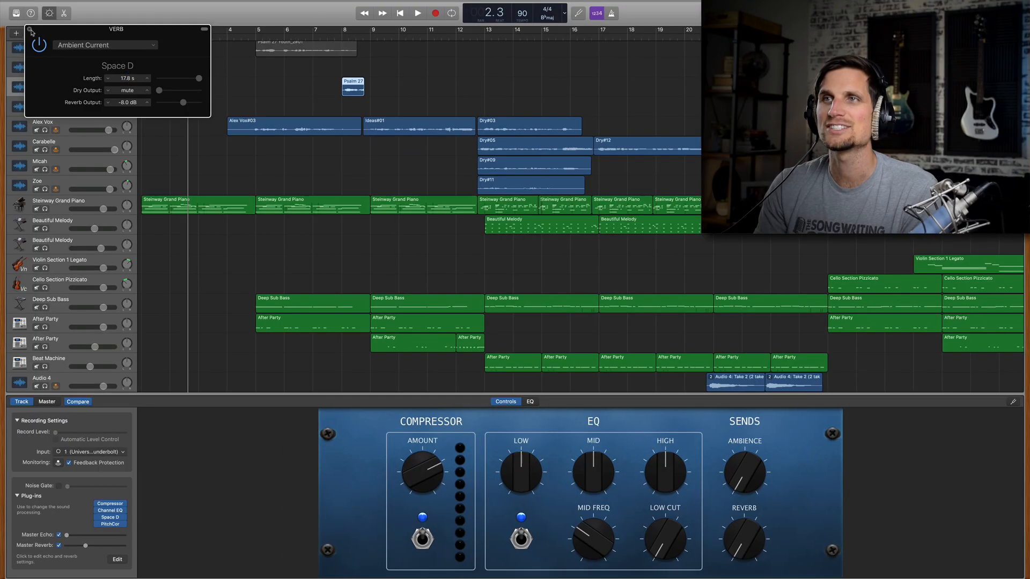
click(59, 58)
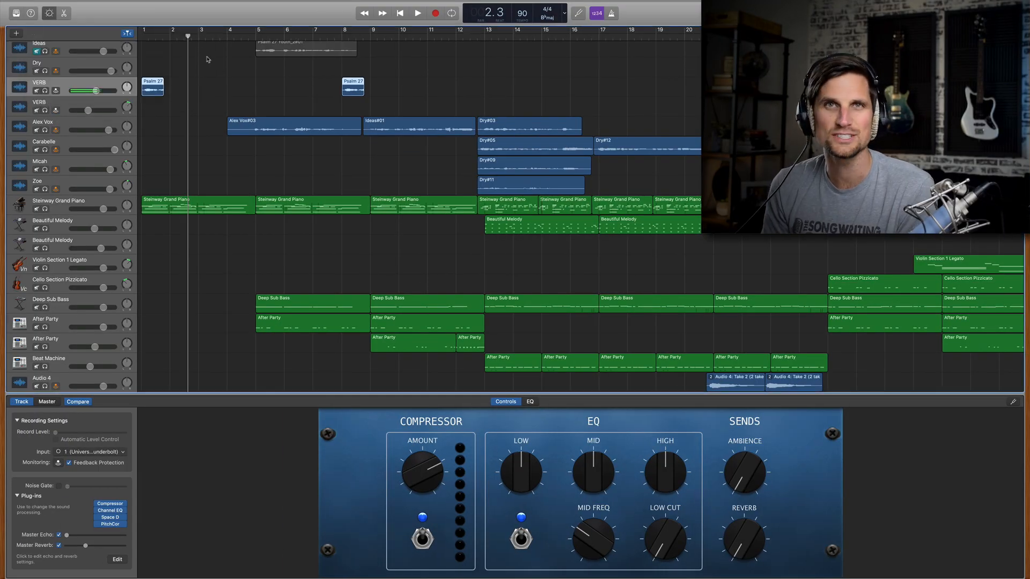